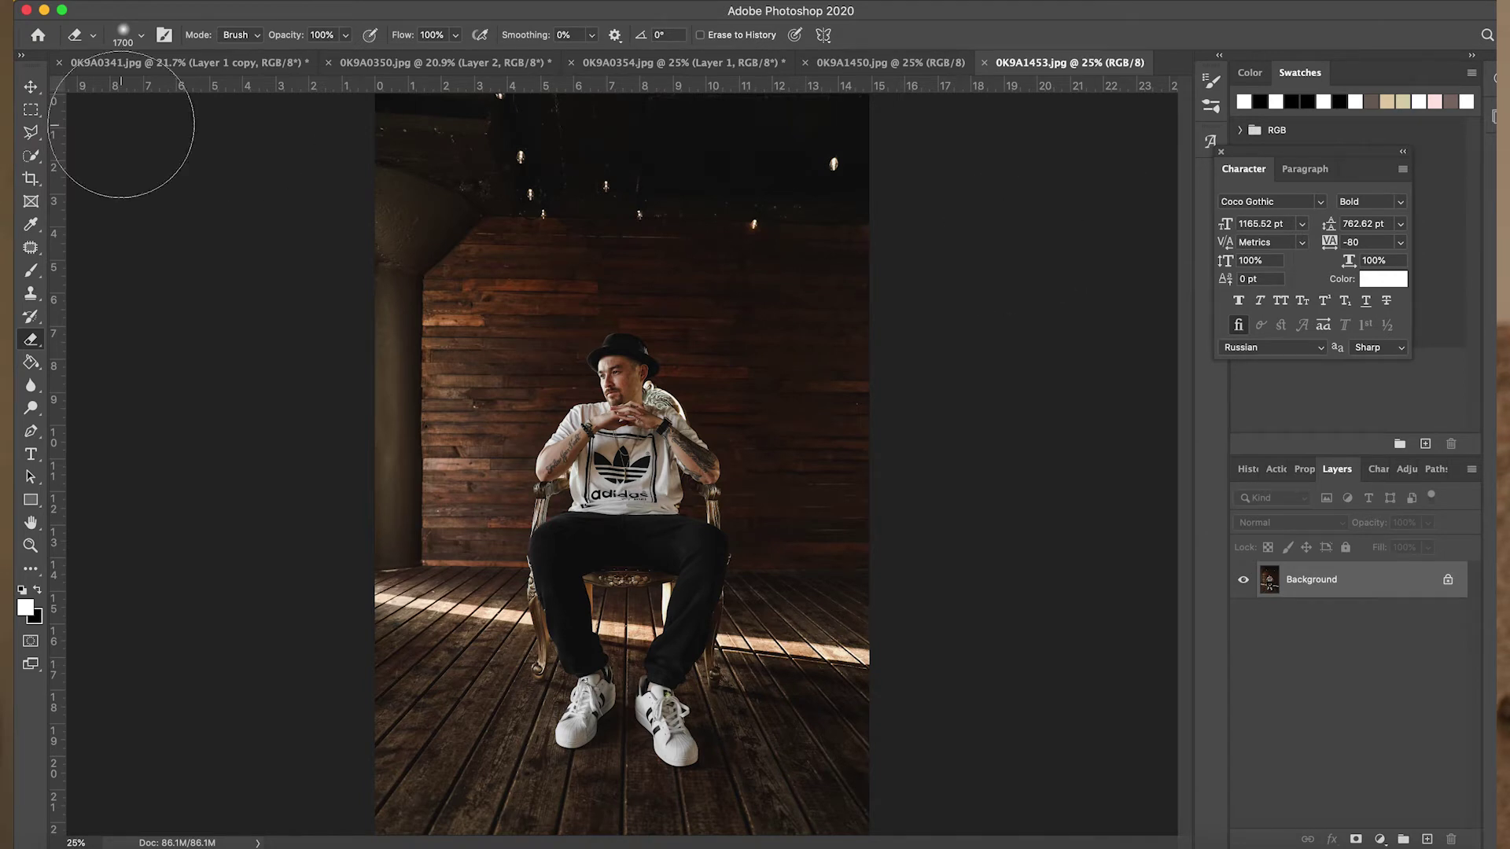
Step: Start selecting the seated man in 0K9A1453.jpg with a 150 px Quick Selection brush, covering his shirt and face
{"action": "left_click", "coordinate": [33, 158]}
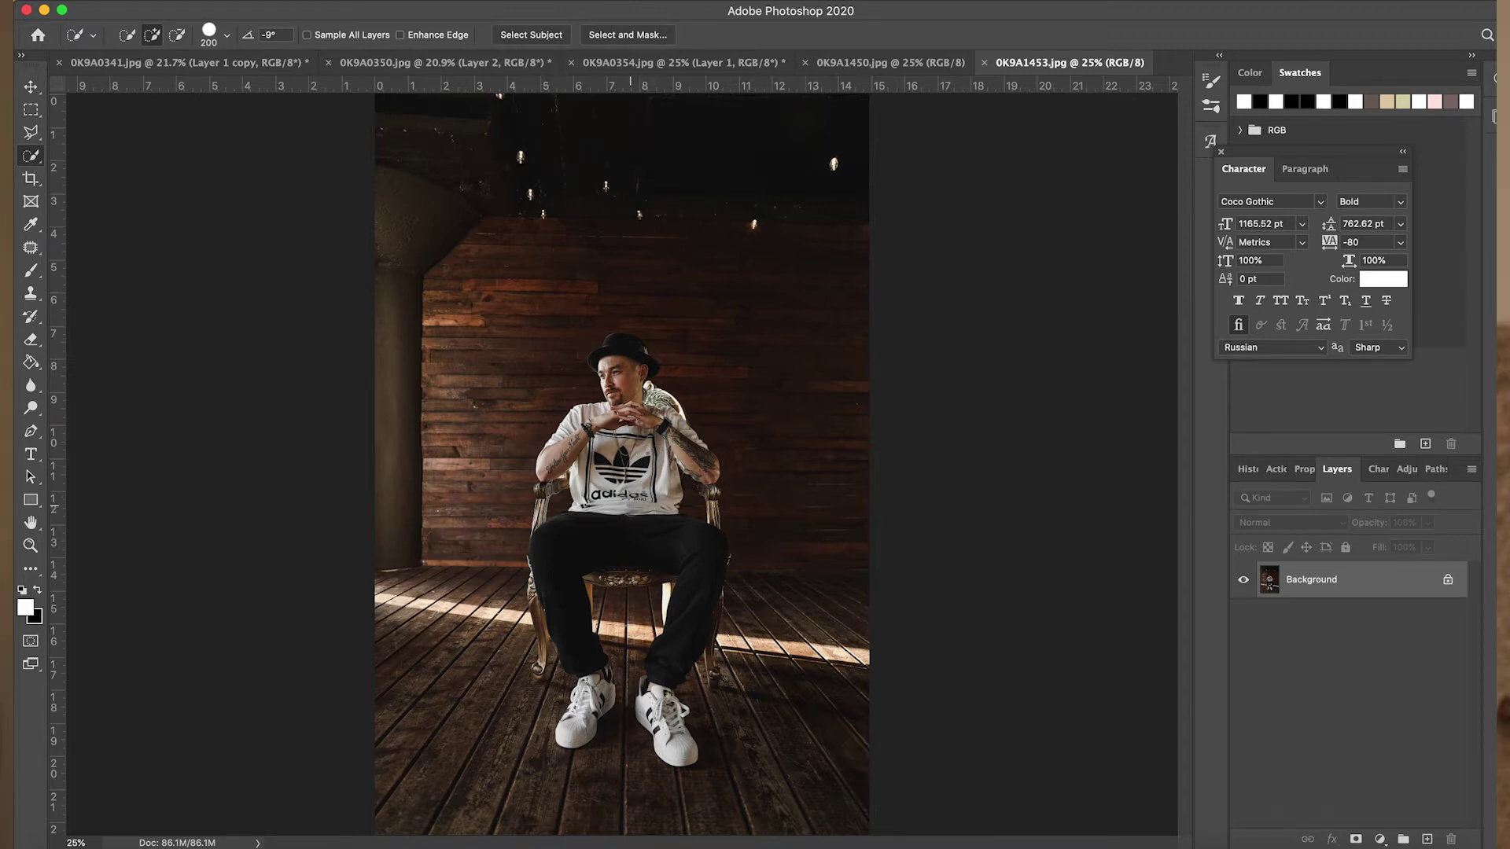
{"action": "scroll", "coordinate": [622, 463], "scroll_direction": "down", "scroll_amount": 3}
{"action": "scroll", "coordinate": [627, 529], "scroll_direction": "up", "scroll_amount": 4}
{"action": "key", "text": "bracketleft"}
{"action": "key", "text": "bracketleft"}
{"action": "left_click_drag", "start_coordinate": [588, 459], "coordinate": [622, 325]}
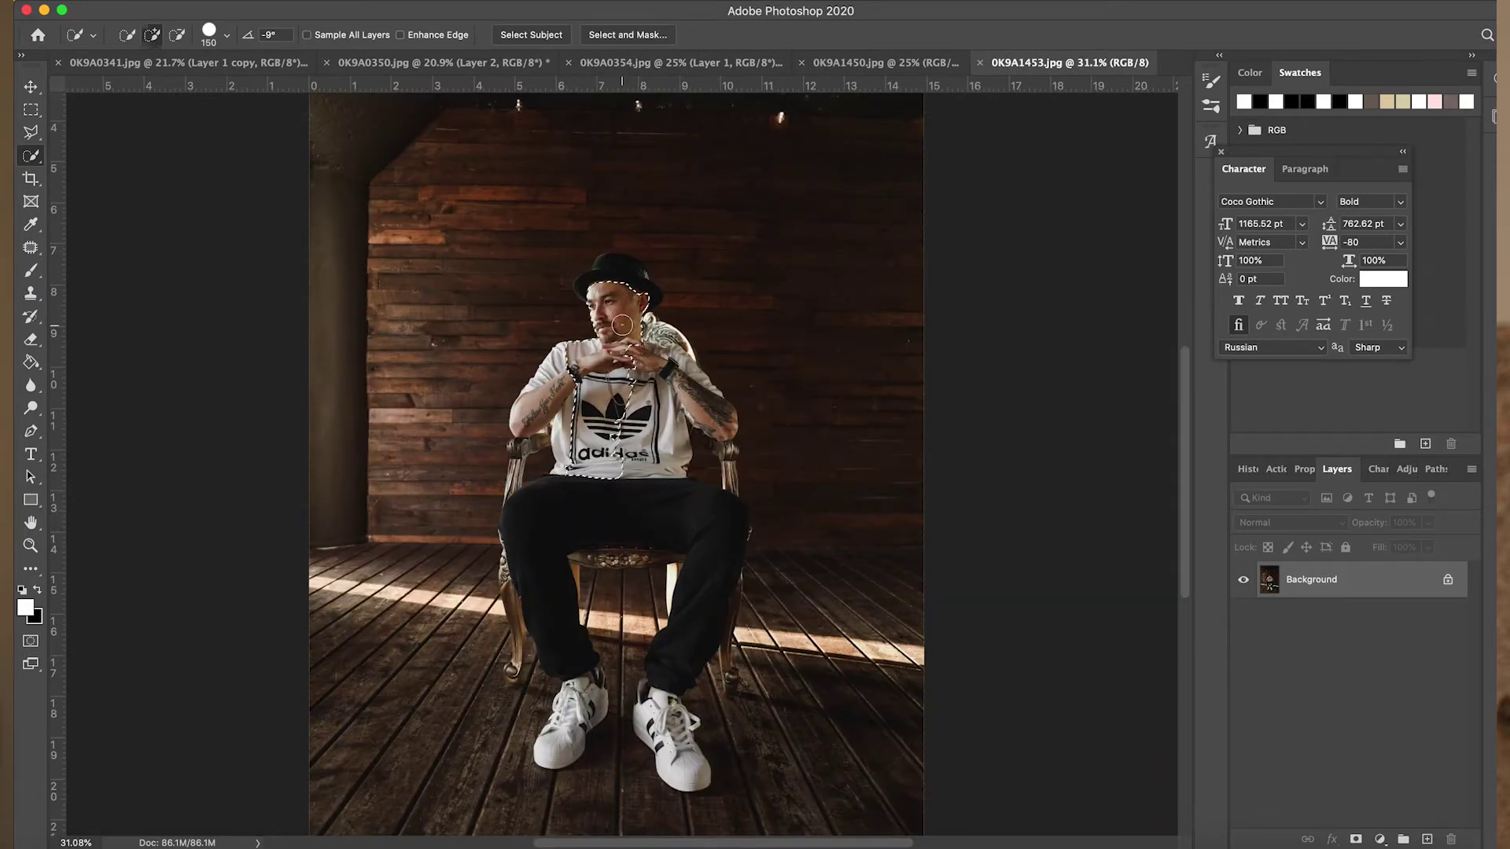
Step: Add the man's hat to the selection, reducing the Quick Selection brush to 60 px for the brim
{"action": "scroll", "coordinate": [622, 325], "scroll_direction": "up", "scroll_amount": 5}
{"action": "key", "text": "bracketleft"}
{"action": "key", "text": "bracketleft"}
{"action": "key", "text": "bracketleft"}
{"action": "mouse_move", "coordinate": [626, 236]}
{"action": "left_mouse_down"}
{"action": "mouse_move", "coordinate": [604, 224]}
{"action": "mouse_move", "coordinate": [684, 239]}
{"action": "mouse_move", "coordinate": [687, 256]}
{"action": "left_mouse_up"}
{"action": "key", "text": "bracketleft"}
{"action": "key", "text": "bracketleft"}
{"action": "key", "text": "bracketleft"}
{"action": "left_click", "coordinate": [721, 287]}
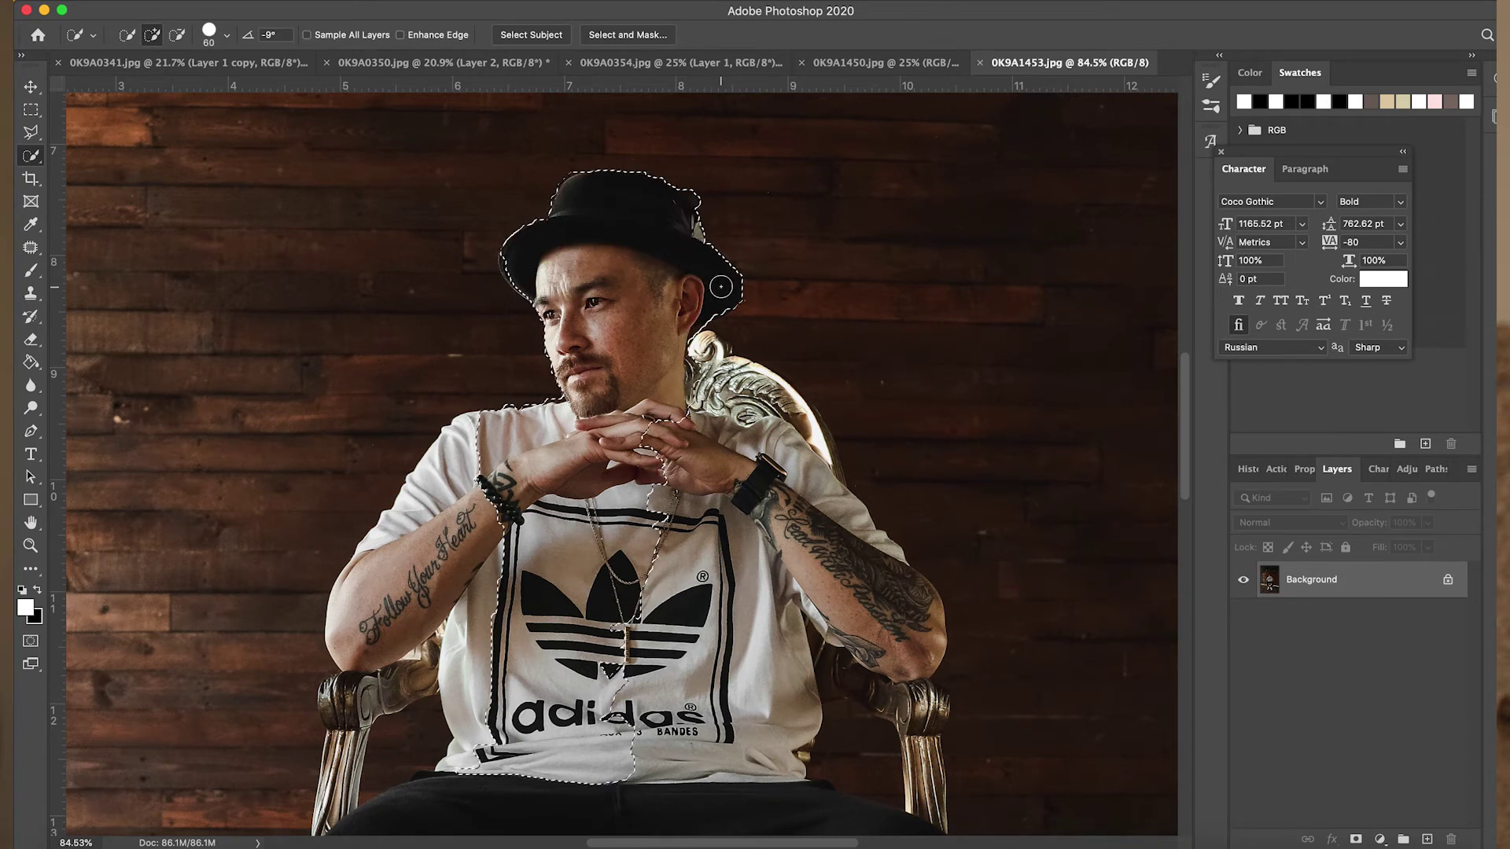
Step: Refine the selection edge around the hat brim, ear and neck with a 25 px Quick Selection brush
{"action": "scroll", "coordinate": [697, 368], "scroll_direction": "up", "scroll_amount": 3}
{"action": "scroll", "coordinate": [701, 367], "scroll_direction": "up", "scroll_amount": 3}
{"action": "key", "text": "bracketleft"}
{"action": "key", "text": "bracketleft"}
{"action": "key", "text": "bracketleft"}
{"action": "key", "text": "bracketleft"}
{"action": "key", "text": "bracketleft"}
{"action": "key", "text": "bracketleft"}
{"action": "mouse_move", "coordinate": [714, 262]}
{"action": "left_mouse_down"}
{"action": "mouse_move", "coordinate": [696, 285]}
{"action": "mouse_move", "coordinate": [680, 445]}
{"action": "mouse_move", "coordinate": [656, 332]}
{"action": "left_mouse_up"}
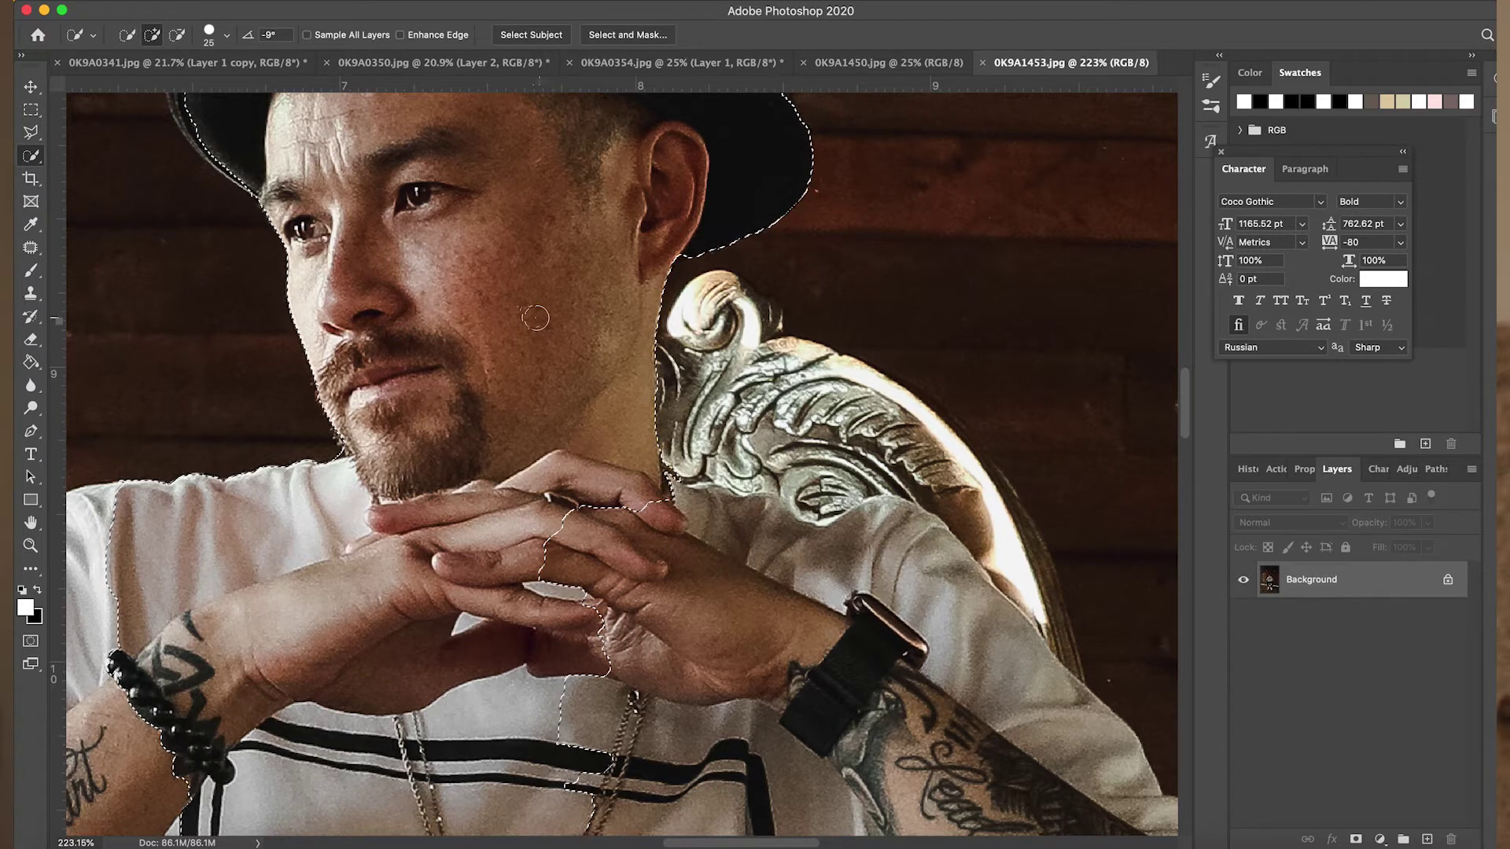
{"action": "scroll", "coordinate": [536, 317], "scroll_direction": "up", "scroll_amount": 3}
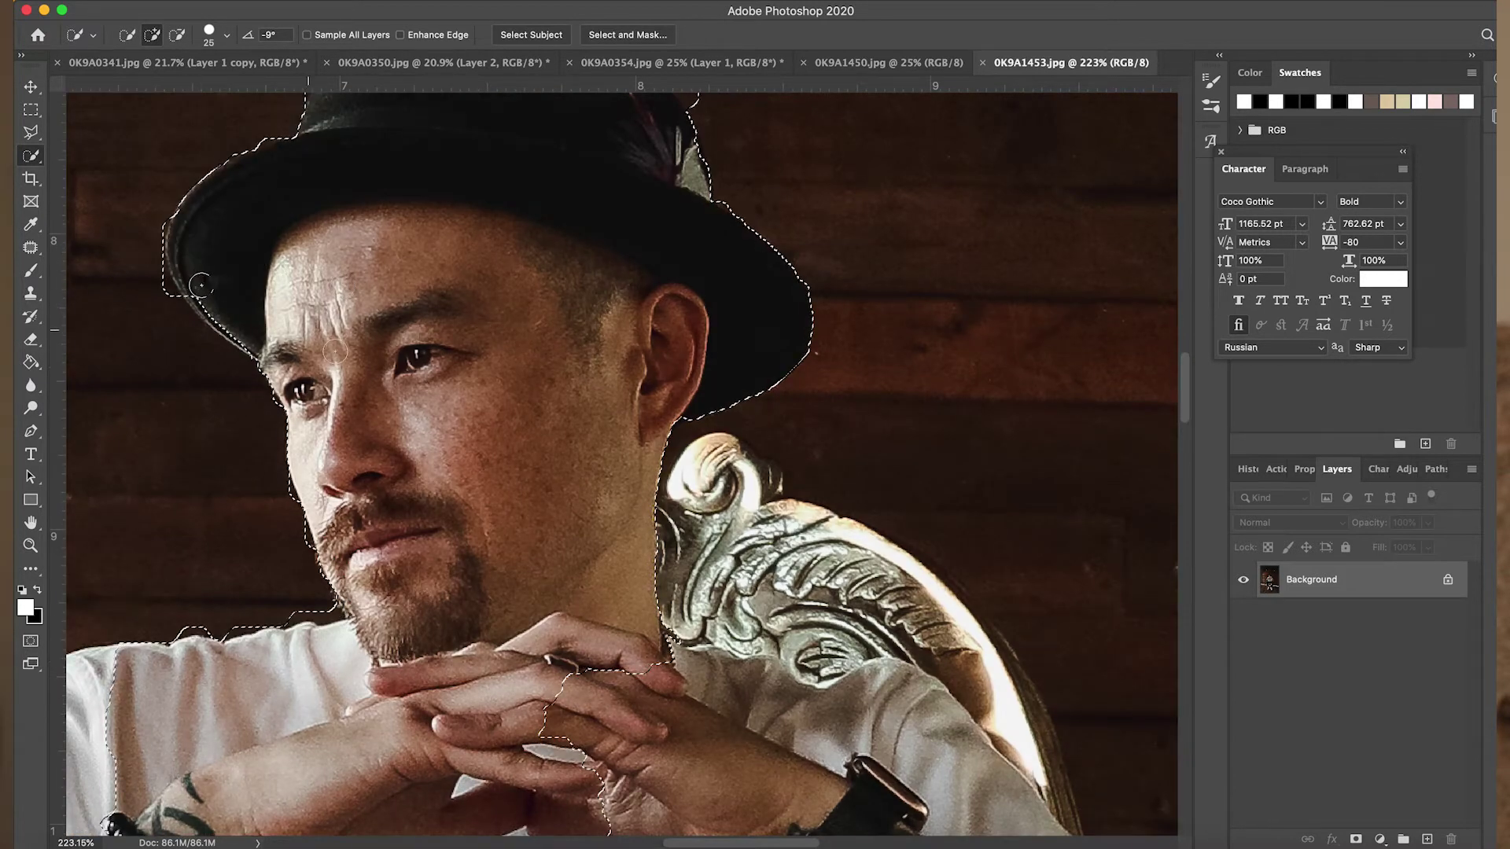
{"action": "scroll", "coordinate": [383, 459], "scroll_direction": "down", "scroll_amount": 5}
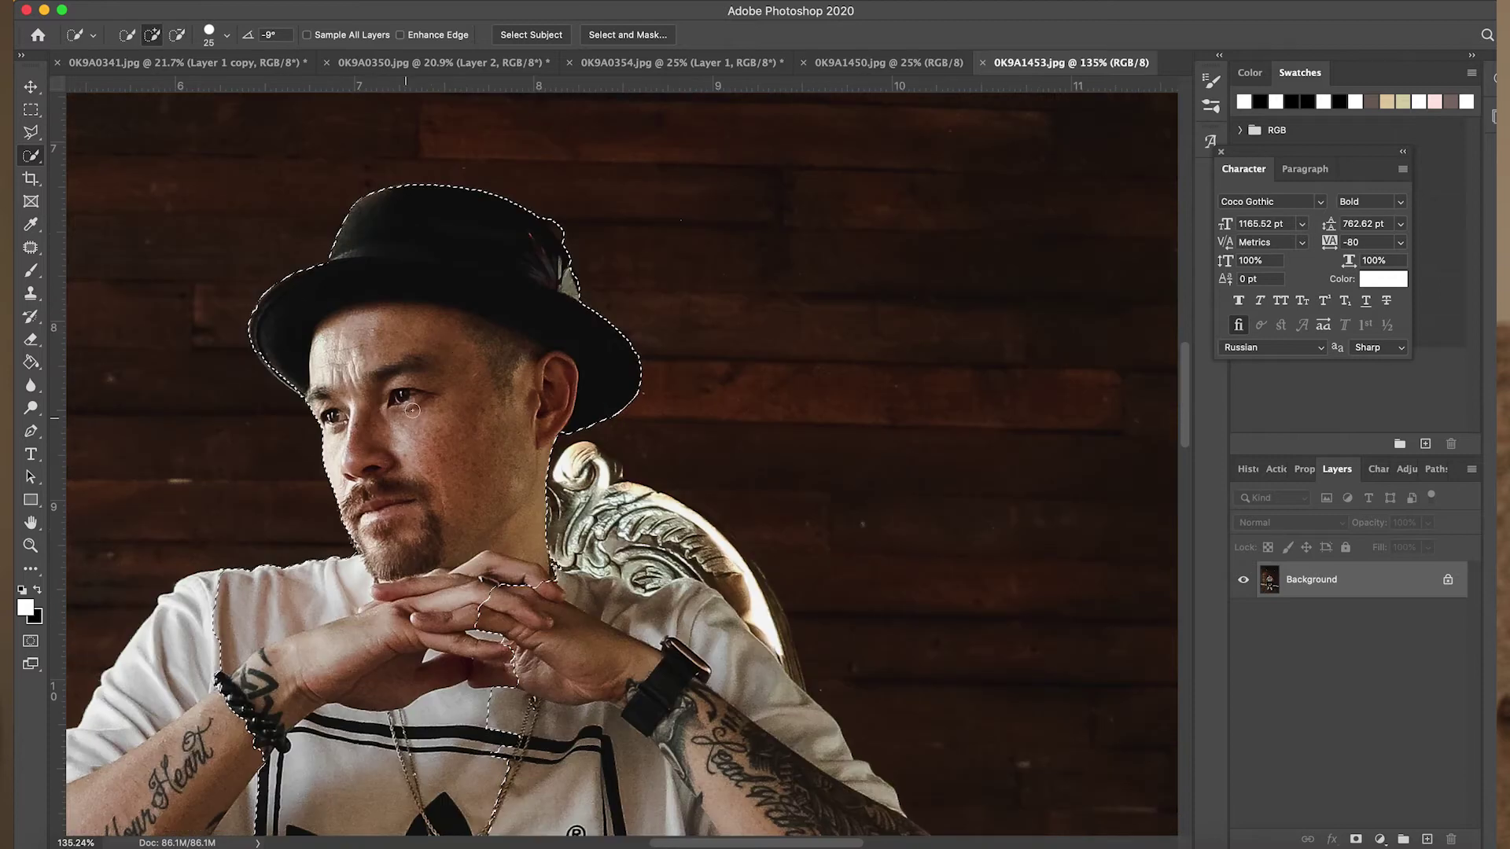
Step: Extend the selection over the trousers and shoes, and subtract the floor area between the man's legs
{"action": "scroll", "coordinate": [412, 409], "scroll_direction": "down", "scroll_amount": 5}
{"action": "scroll", "coordinate": [412, 410], "scroll_direction": "down", "scroll_amount": 5}
{"action": "scroll", "coordinate": [412, 409], "scroll_direction": "down", "scroll_amount": 3}
{"action": "scroll", "coordinate": [513, 730], "scroll_direction": "down", "scroll_amount": 3}
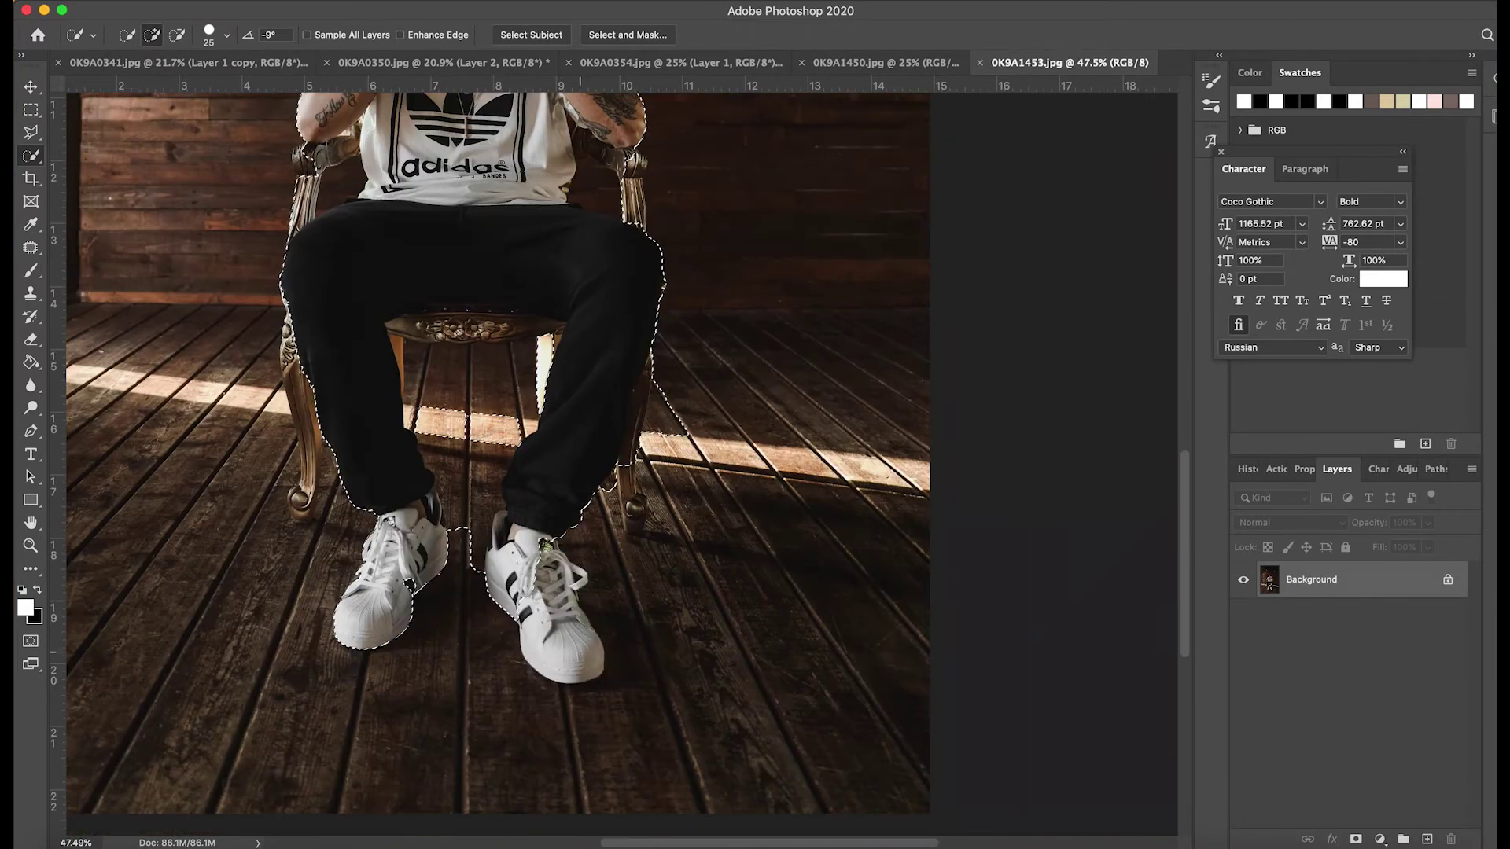
{"action": "scroll", "coordinate": [612, 471], "scroll_direction": "up", "scroll_amount": 5}
{"action": "left_click_drag", "start_coordinate": [692, 377], "coordinate": [707, 203]}
{"action": "scroll", "coordinate": [791, 513], "scroll_direction": "down", "scroll_amount": 5}
{"action": "left_click_drag", "start_coordinate": [393, 385], "coordinate": [526, 406]}
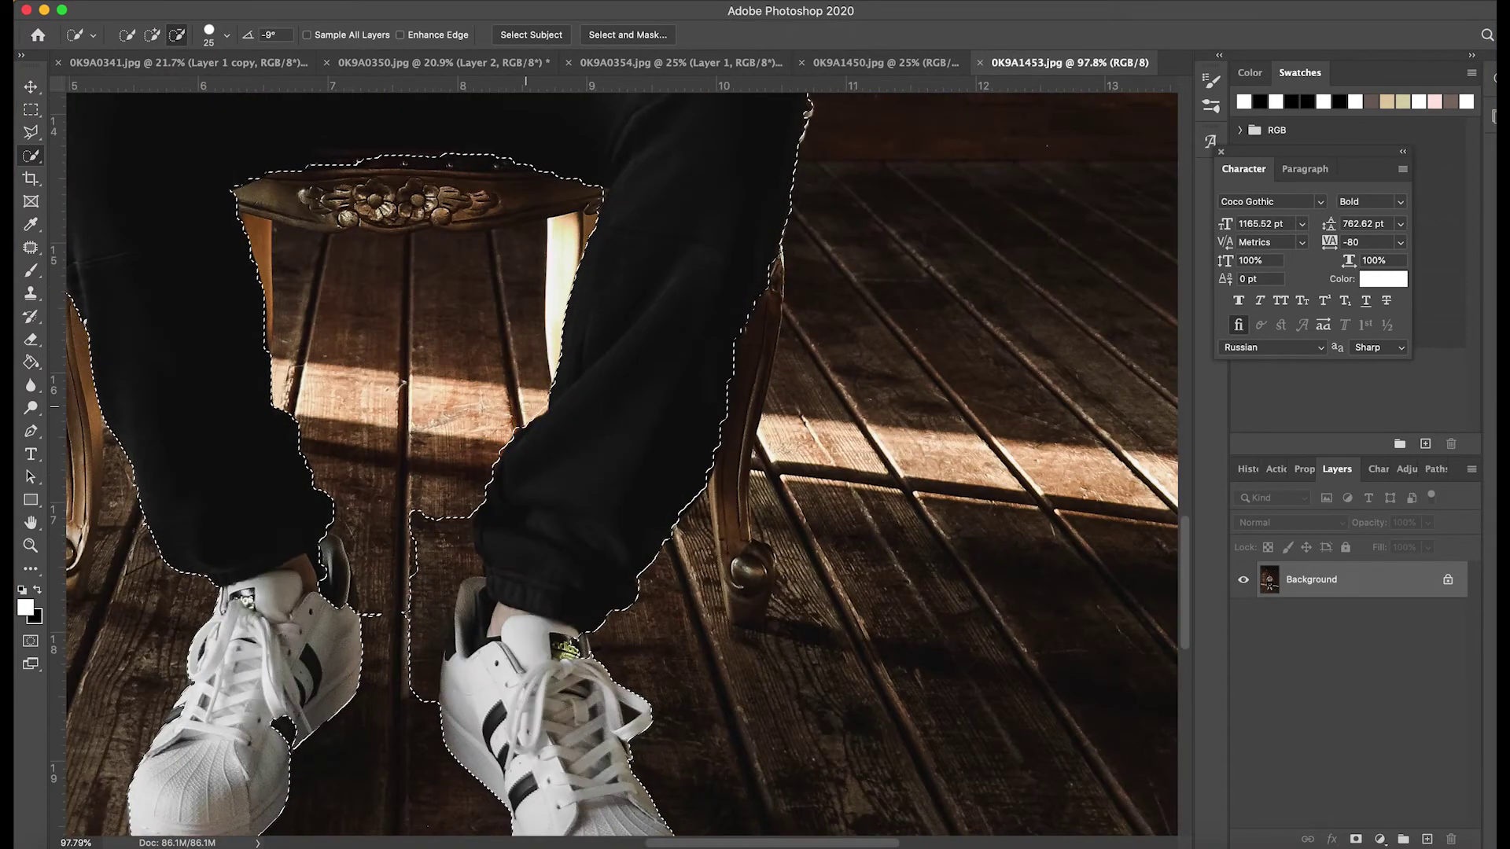
Step: Clean up the selection along the trousers, arms and shoes, and copy the selected man onto a new layer
{"action": "scroll", "coordinate": [221, 441], "scroll_direction": "up", "scroll_amount": 10}
{"action": "scroll", "coordinate": [221, 441], "scroll_direction": "left", "scroll_amount": 5}
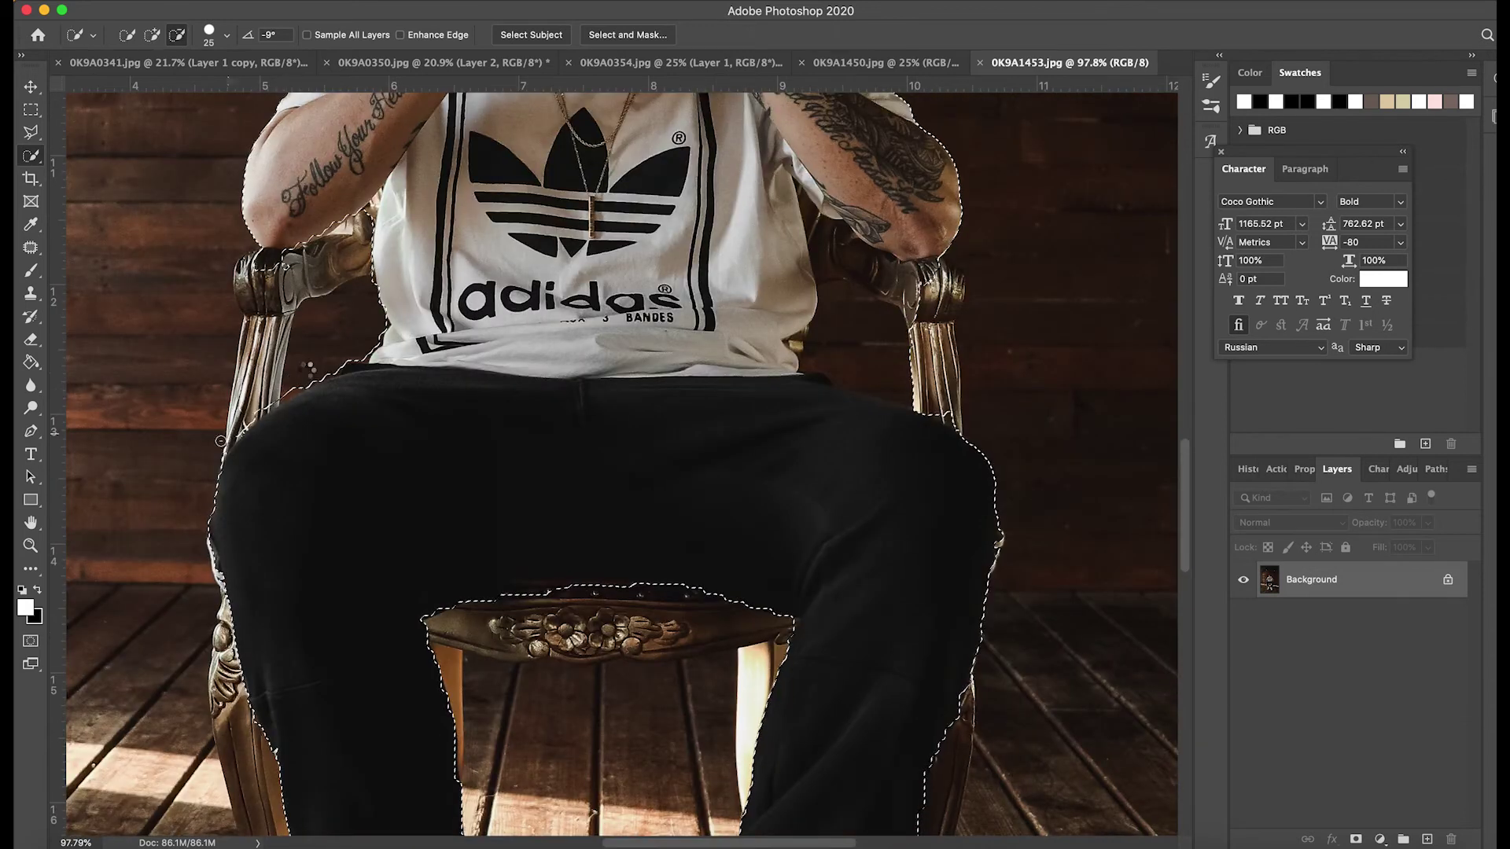
{"action": "scroll", "coordinate": [588, 289], "scroll_direction": "up", "scroll_amount": 10}
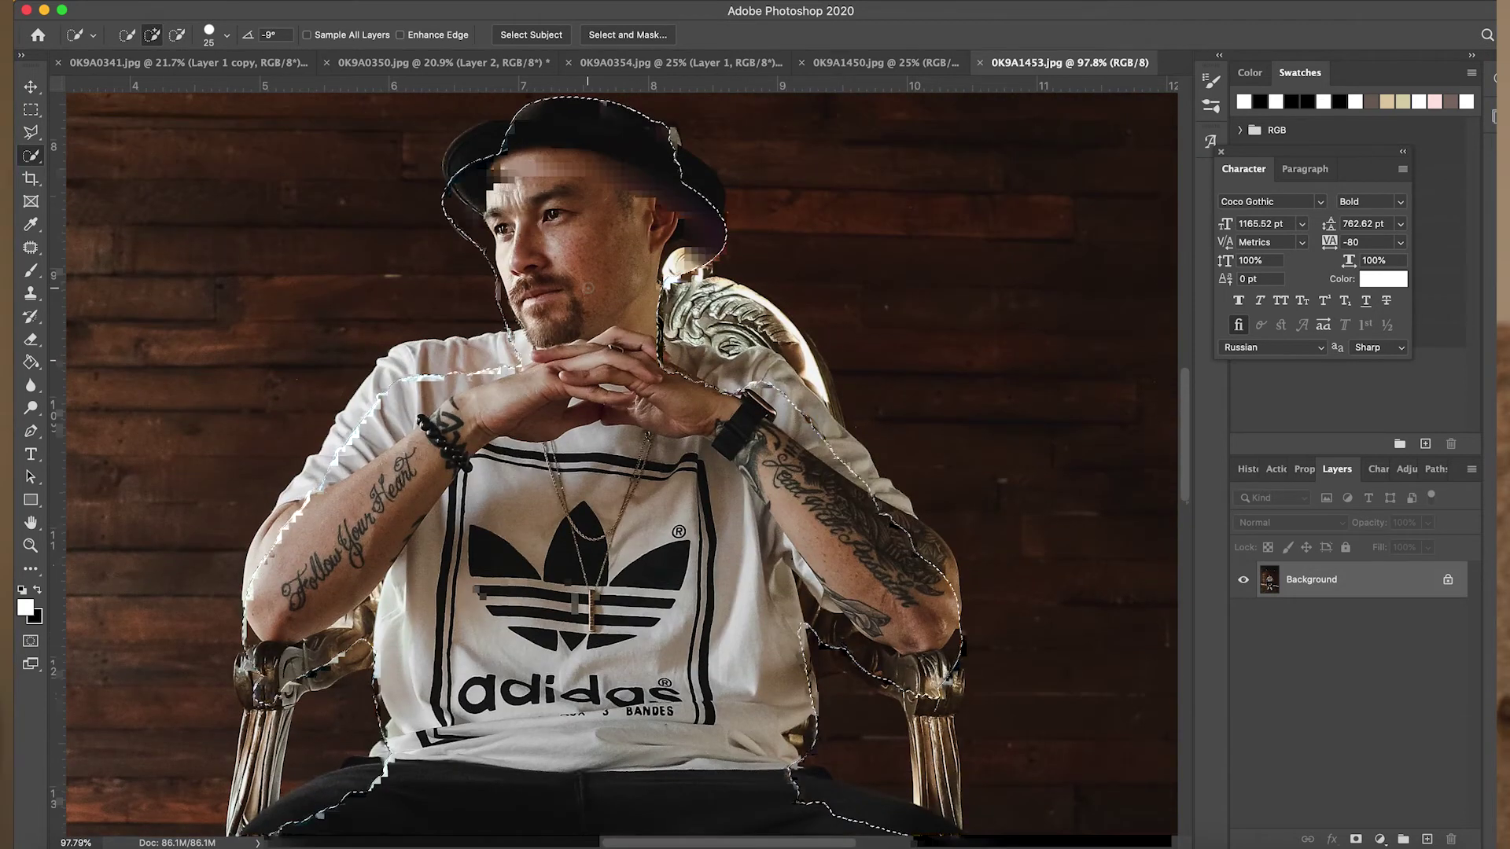
{"action": "scroll", "coordinate": [589, 288], "scroll_direction": "down", "scroll_amount": 3}
{"action": "scroll", "coordinate": [589, 290], "scroll_direction": "down", "scroll_amount": 2}
{"action": "scroll", "coordinate": [596, 292], "scroll_direction": "down", "scroll_amount": 2}
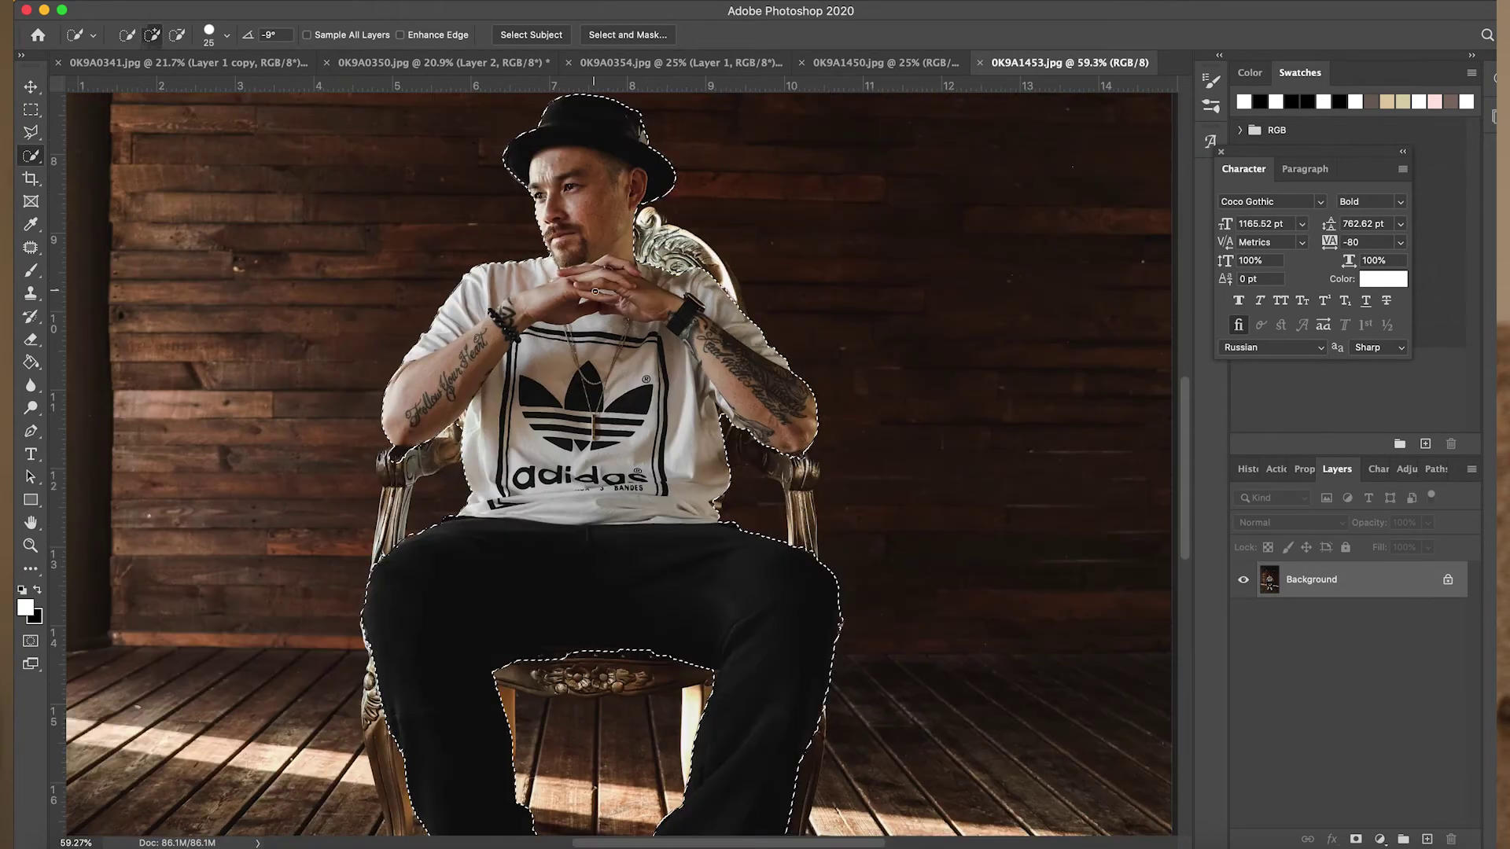
{"action": "scroll", "coordinate": [595, 292], "scroll_direction": "down", "scroll_amount": 5}
{"action": "scroll", "coordinate": [597, 295], "scroll_direction": "up", "scroll_amount": 2}
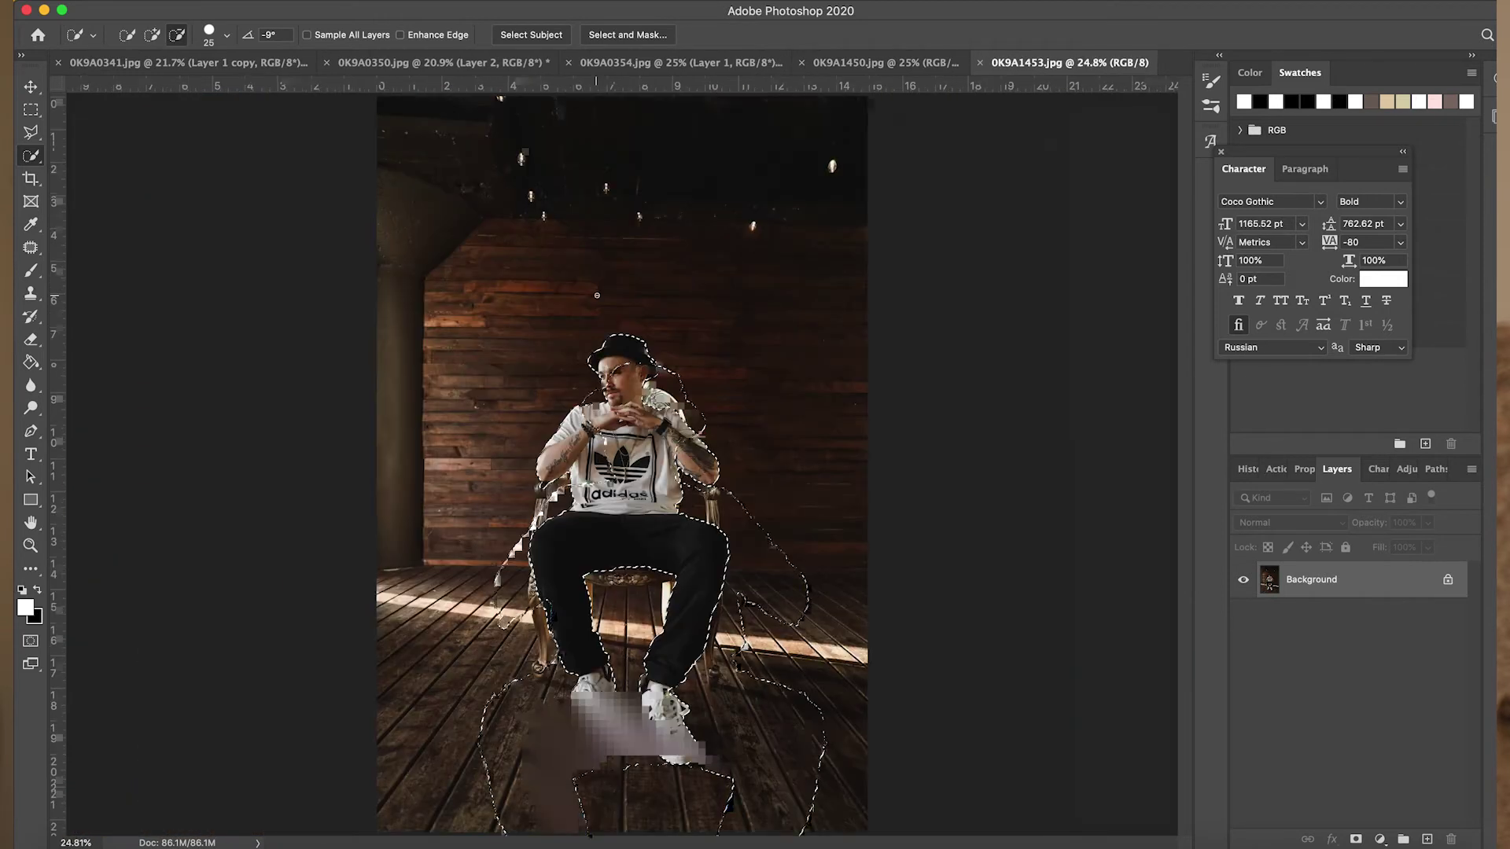
{"action": "scroll", "coordinate": [596, 296], "scroll_direction": "up", "scroll_amount": 1}
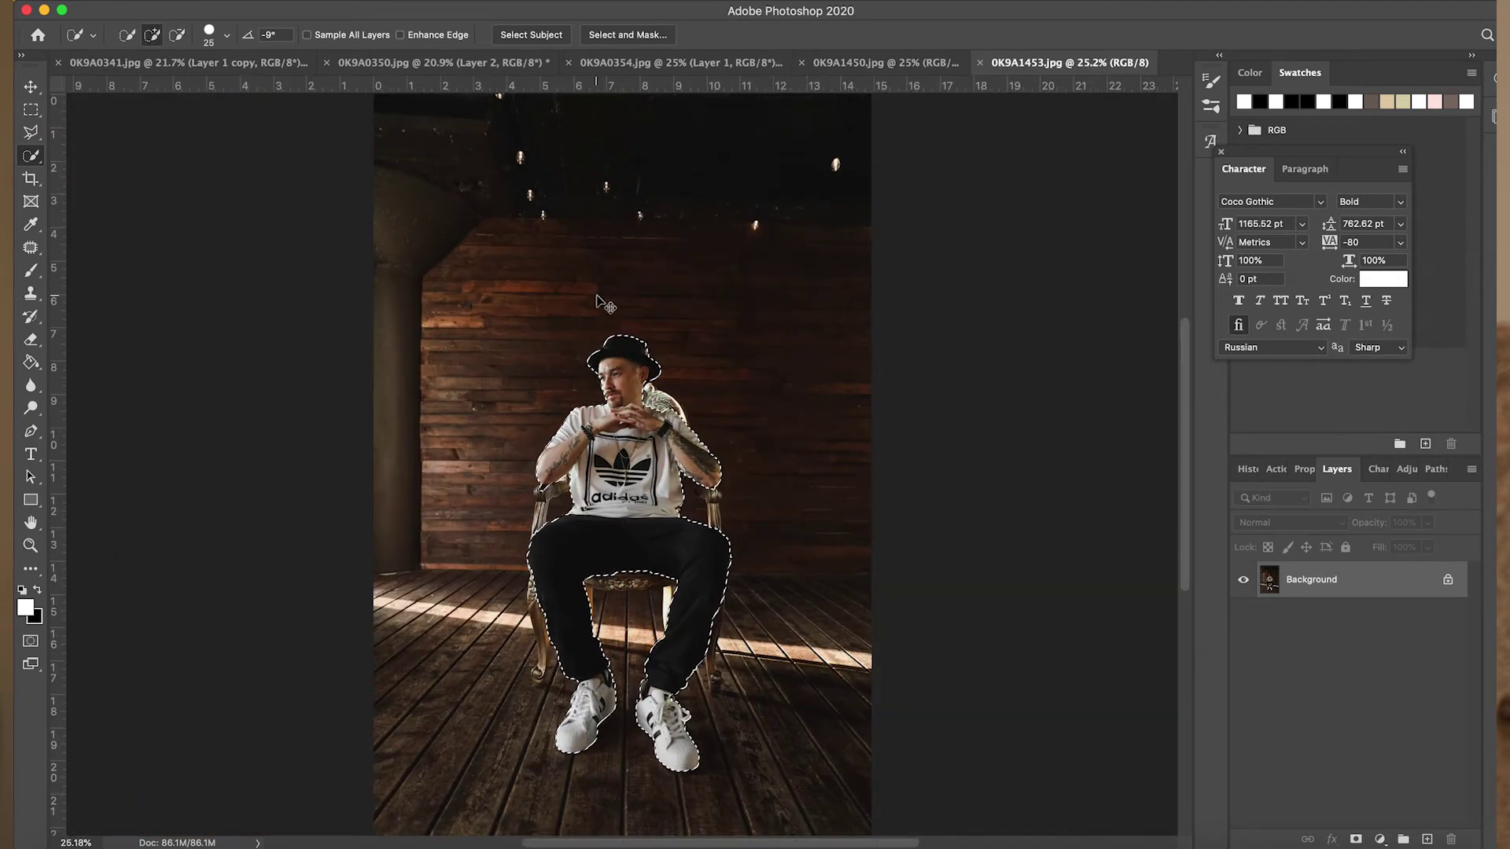
{"action": "key", "text": "super+j"}
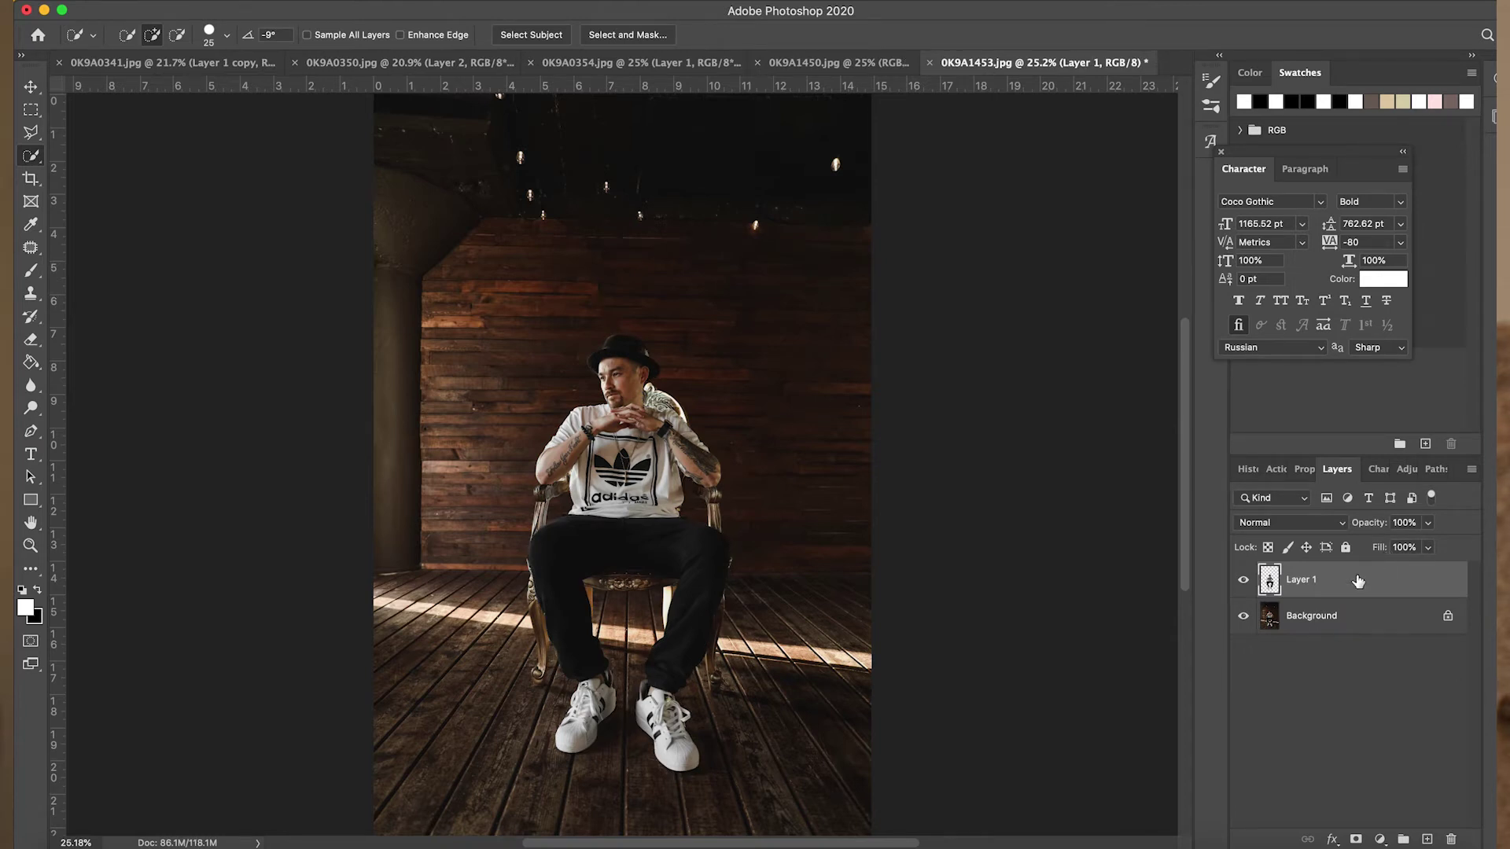
Step: Switch to 0K9A1450.jpg and select the man's shirt and face with a 100 px Quick Selection brush
{"action": "left_click", "coordinate": [884, 64]}
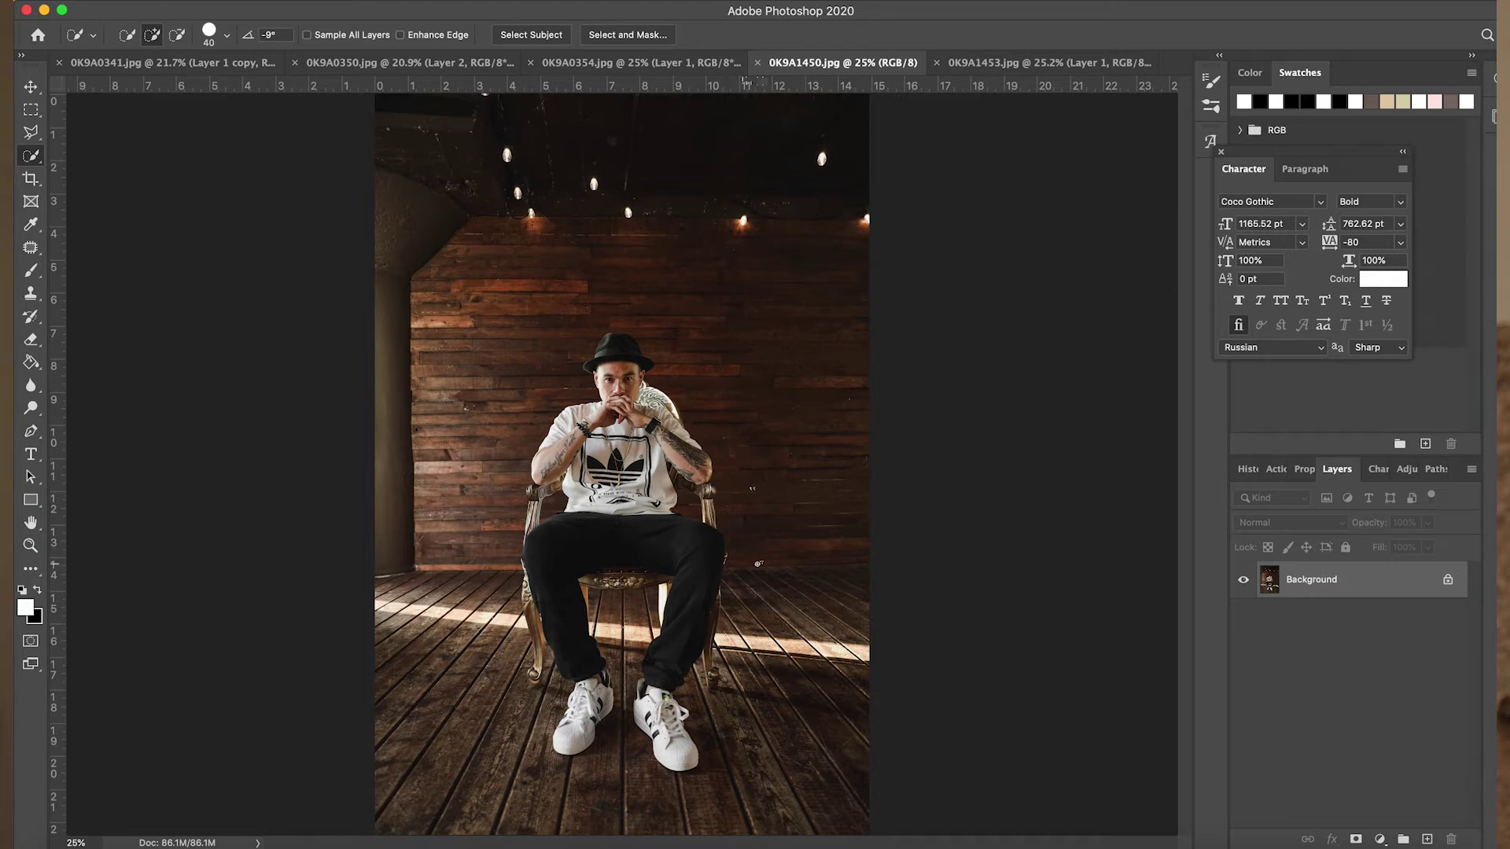
{"action": "scroll", "coordinate": [671, 495], "scroll_direction": "up", "scroll_amount": 3}
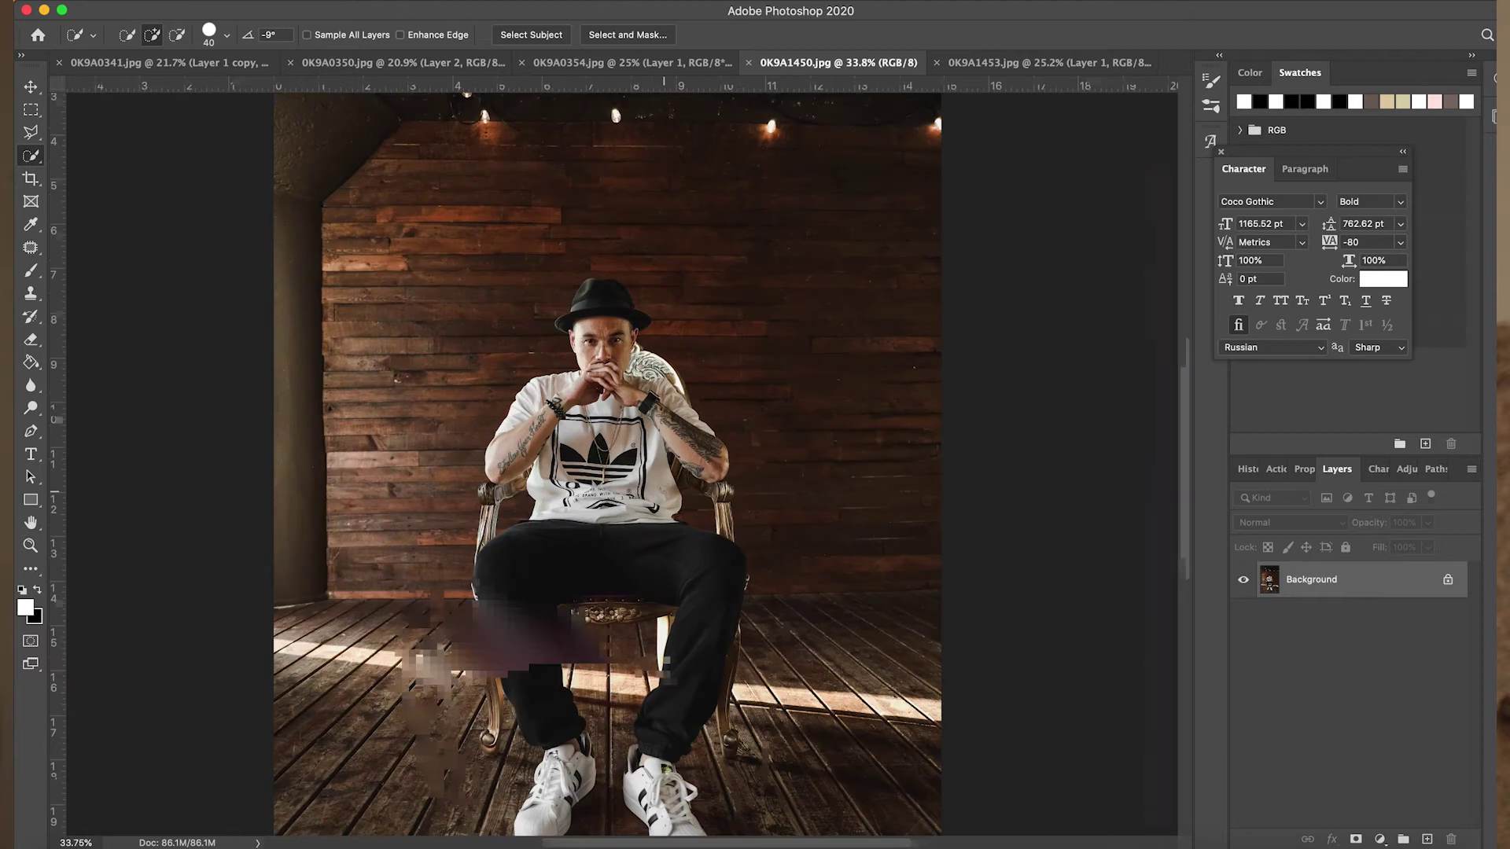
{"action": "scroll", "coordinate": [585, 396], "scroll_direction": "down", "scroll_amount": 1}
{"action": "key", "text": "bracketright"}
{"action": "key", "text": "bracketright"}
{"action": "key", "text": "bracketright"}
{"action": "key", "text": "bracketright"}
{"action": "key", "text": "bracketright"}
{"action": "key", "text": "bracketright"}
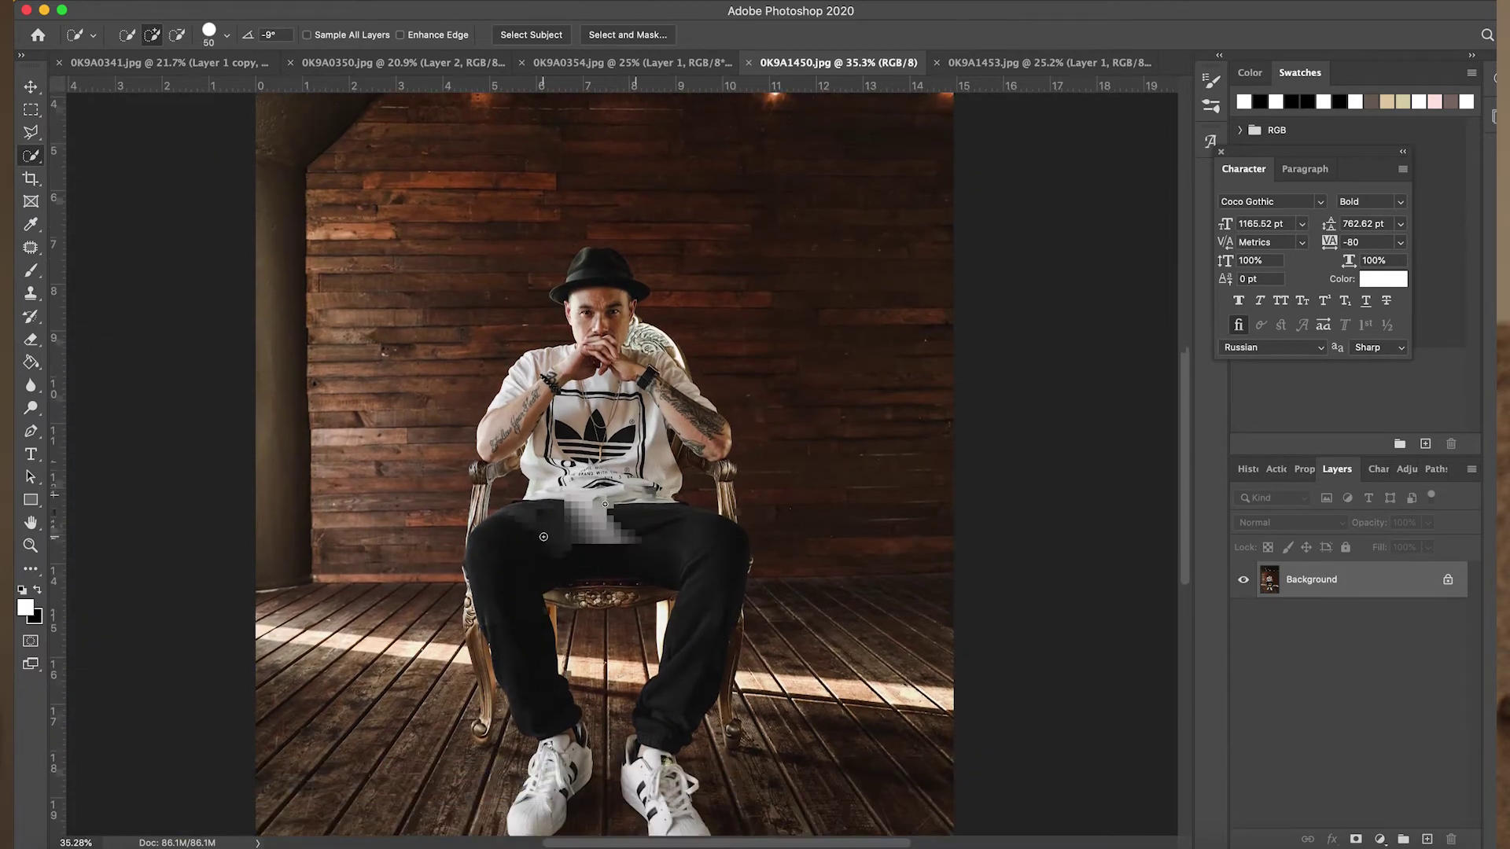
{"action": "scroll", "coordinate": [582, 440], "scroll_direction": "down", "scroll_amount": 1}
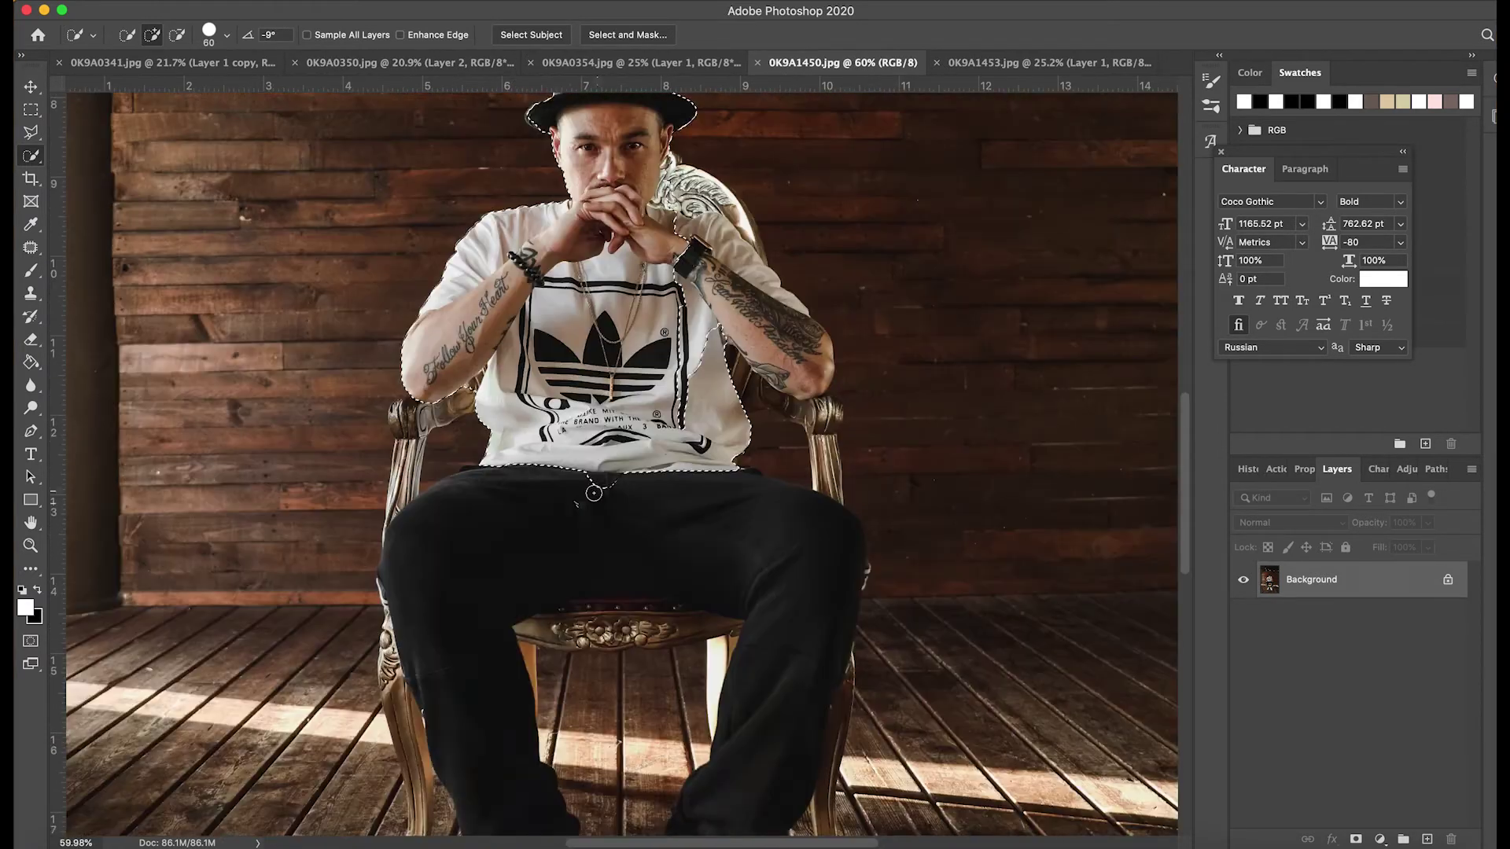
Step: Extend the selection over the man's arms, trousers and hat, excluding the chair and floor
{"action": "scroll", "coordinate": [613, 464], "scroll_direction": "up", "scroll_amount": 2}
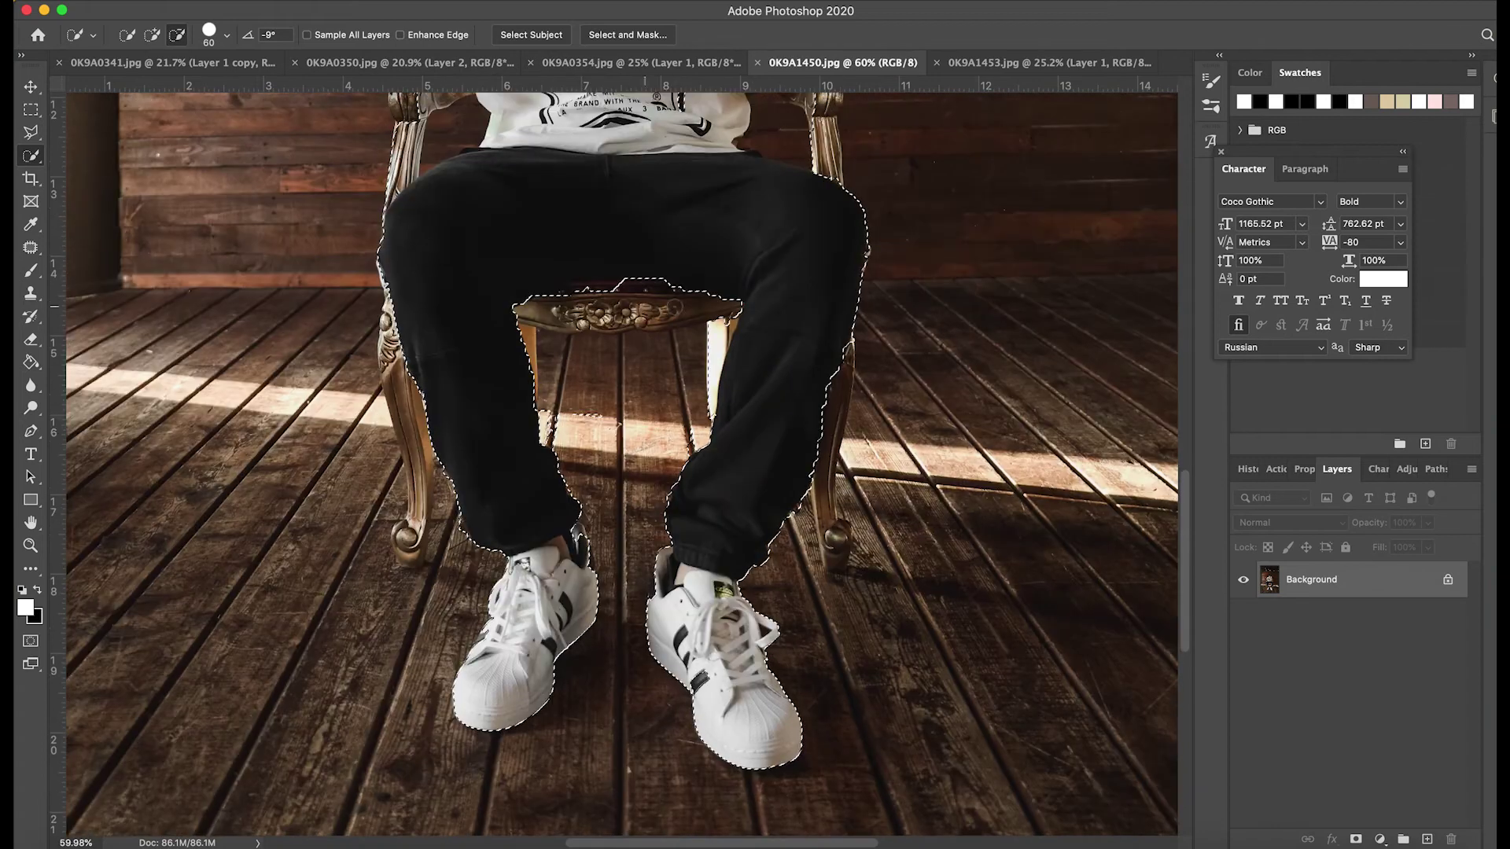
{"action": "scroll", "coordinate": [671, 471], "scroll_direction": "up", "scroll_amount": 5}
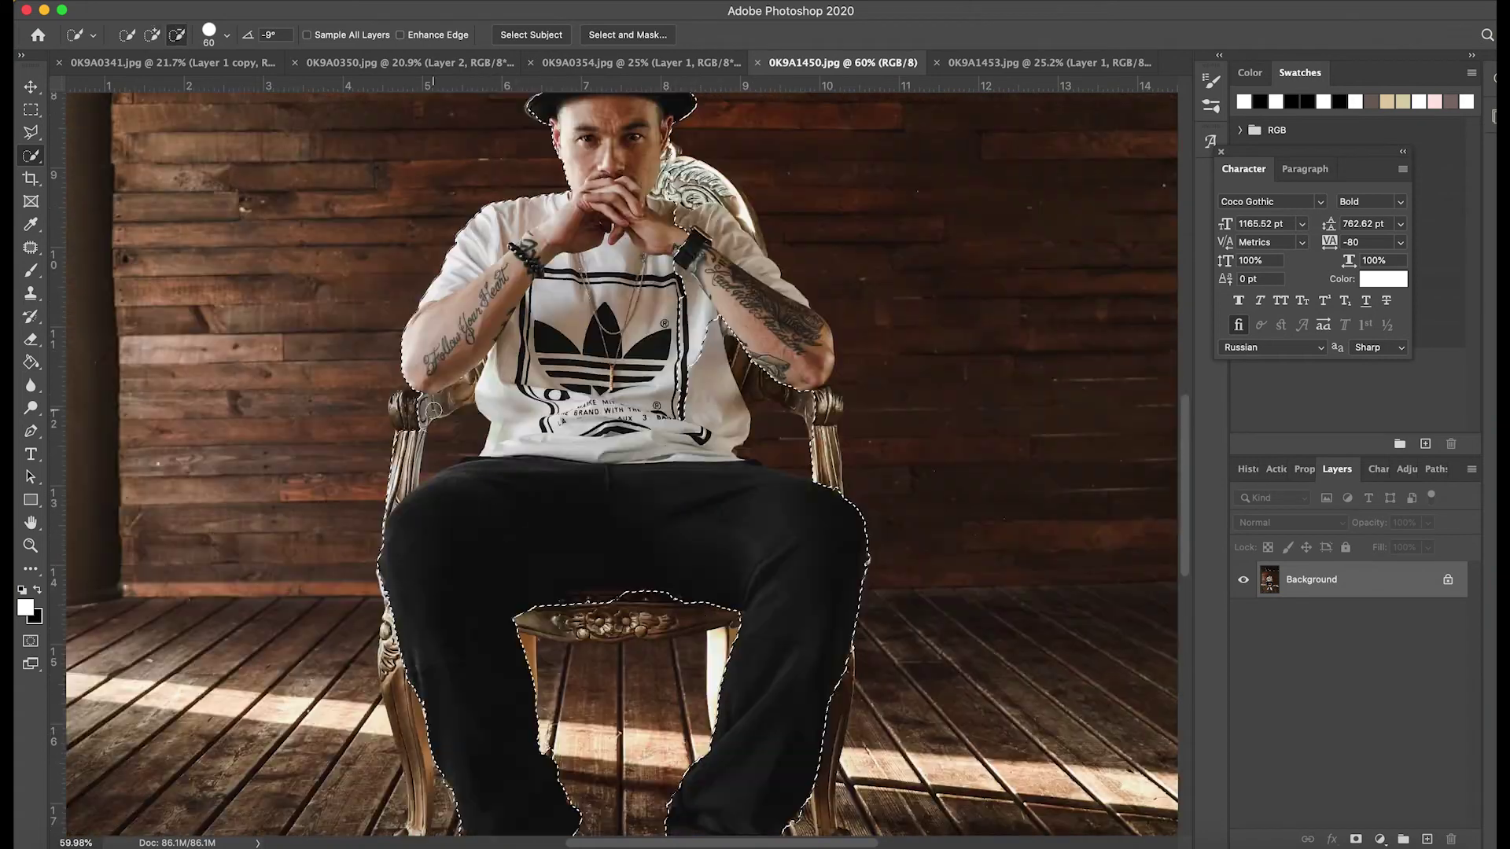
{"action": "scroll", "coordinate": [711, 201], "scroll_direction": "up", "scroll_amount": 5}
{"action": "scroll", "coordinate": [674, 190], "scroll_direction": "up", "scroll_amount": 5}
{"action": "scroll", "coordinate": [404, 211], "scroll_direction": "down", "scroll_amount": 5}
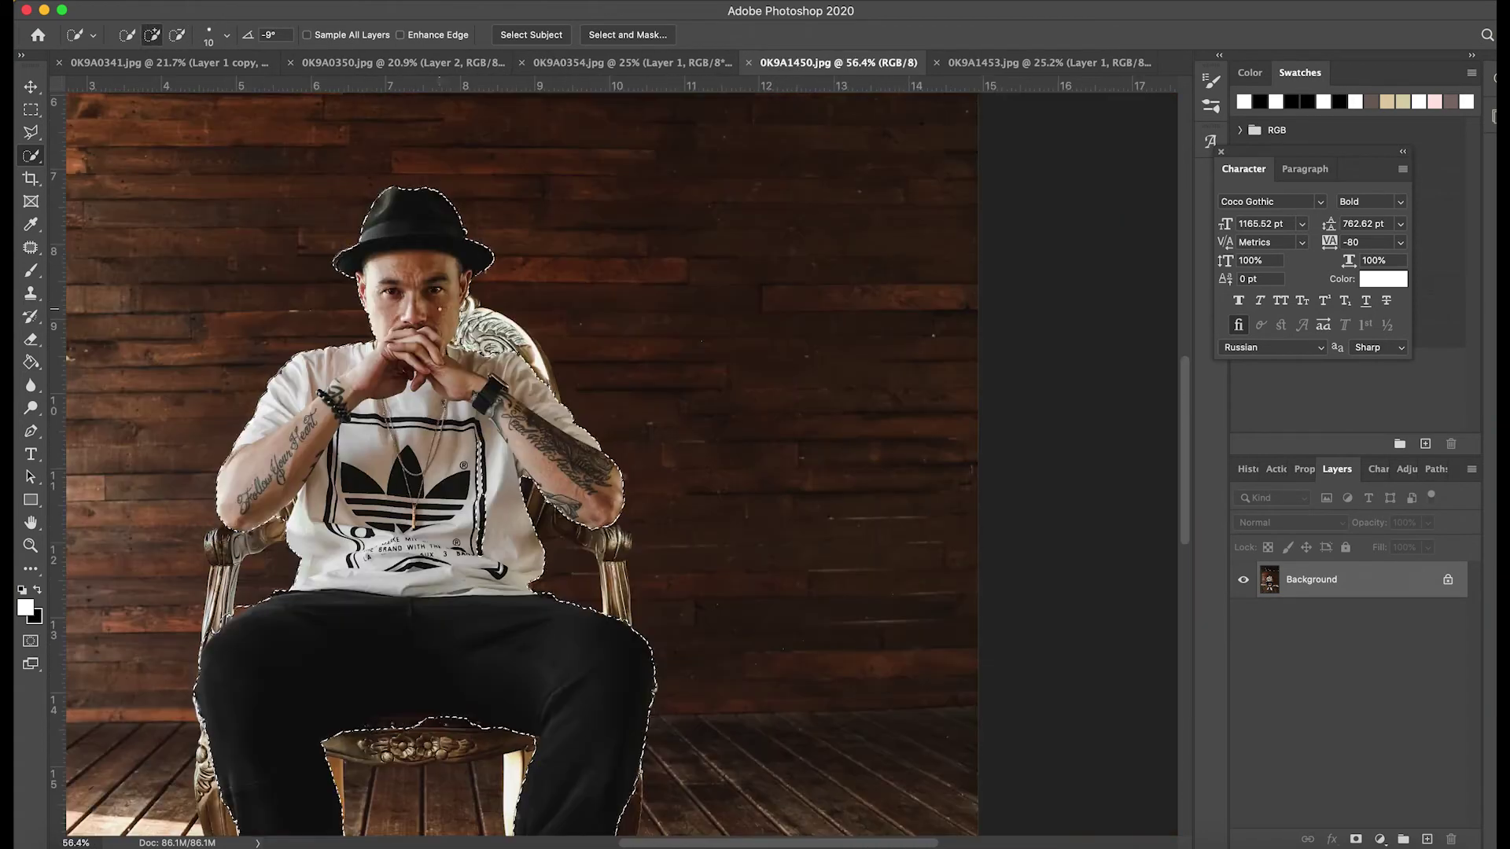
Step: Refine the selection edges with a small Quick Selection brush and copy the selected man onto a new layer
{"action": "scroll", "coordinate": [271, 692], "scroll_direction": "up", "scroll_amount": 6}
{"action": "key", "text": "bracketleft"}
{"action": "key", "text": "bracketleft"}
{"action": "key", "text": "bracketleft"}
{"action": "key", "text": "bracketleft"}
{"action": "key", "text": "bracketleft"}
{"action": "key", "text": "bracketleft"}
{"action": "scroll", "coordinate": [493, 359], "scroll_direction": "up", "scroll_amount": 6}
{"action": "scroll", "coordinate": [494, 358], "scroll_direction": "down", "scroll_amount": 6}
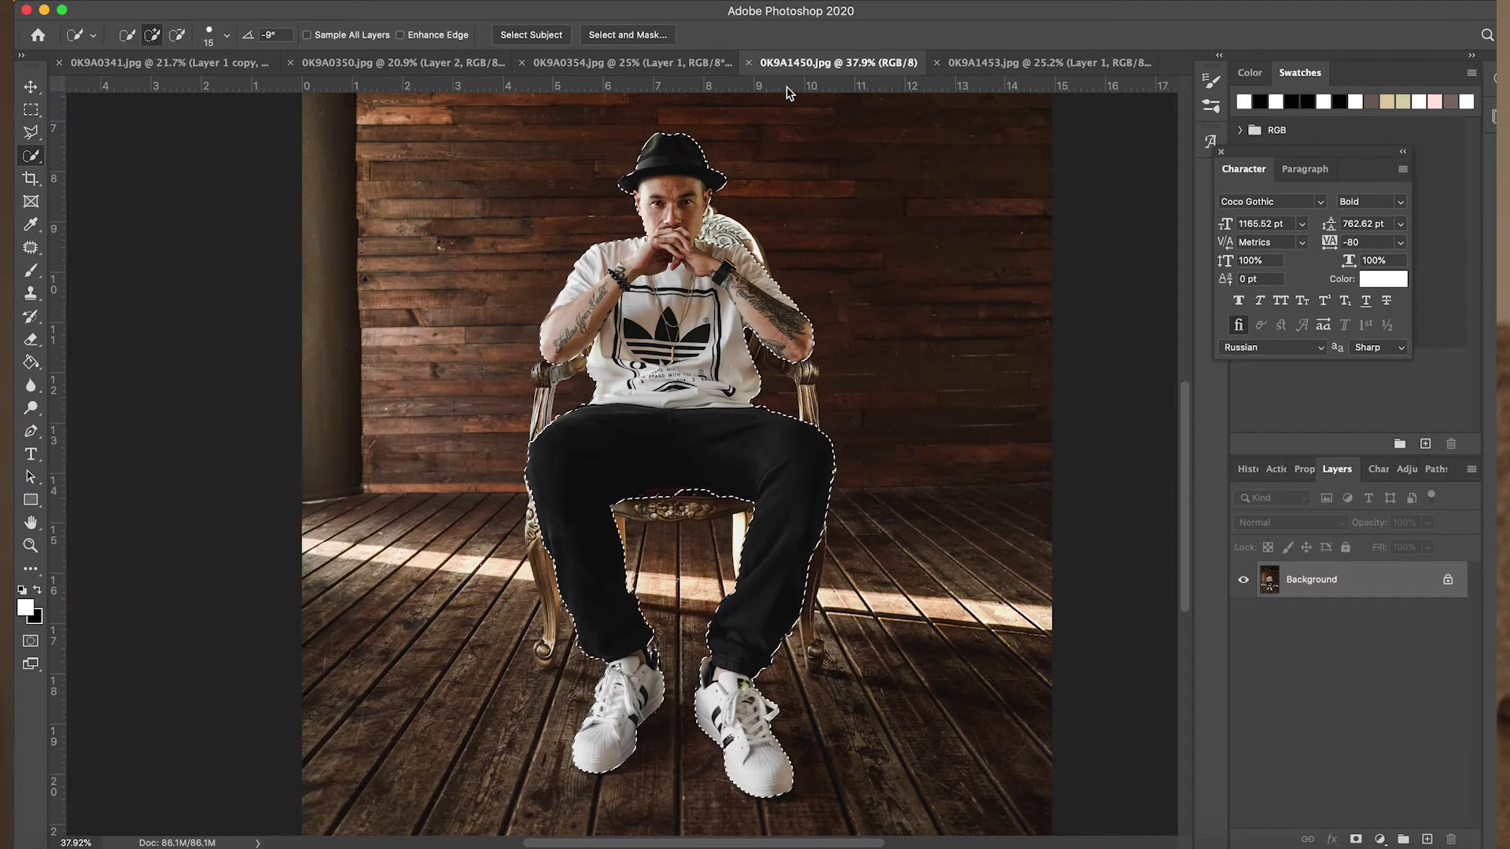
{"action": "key", "text": "super+j"}
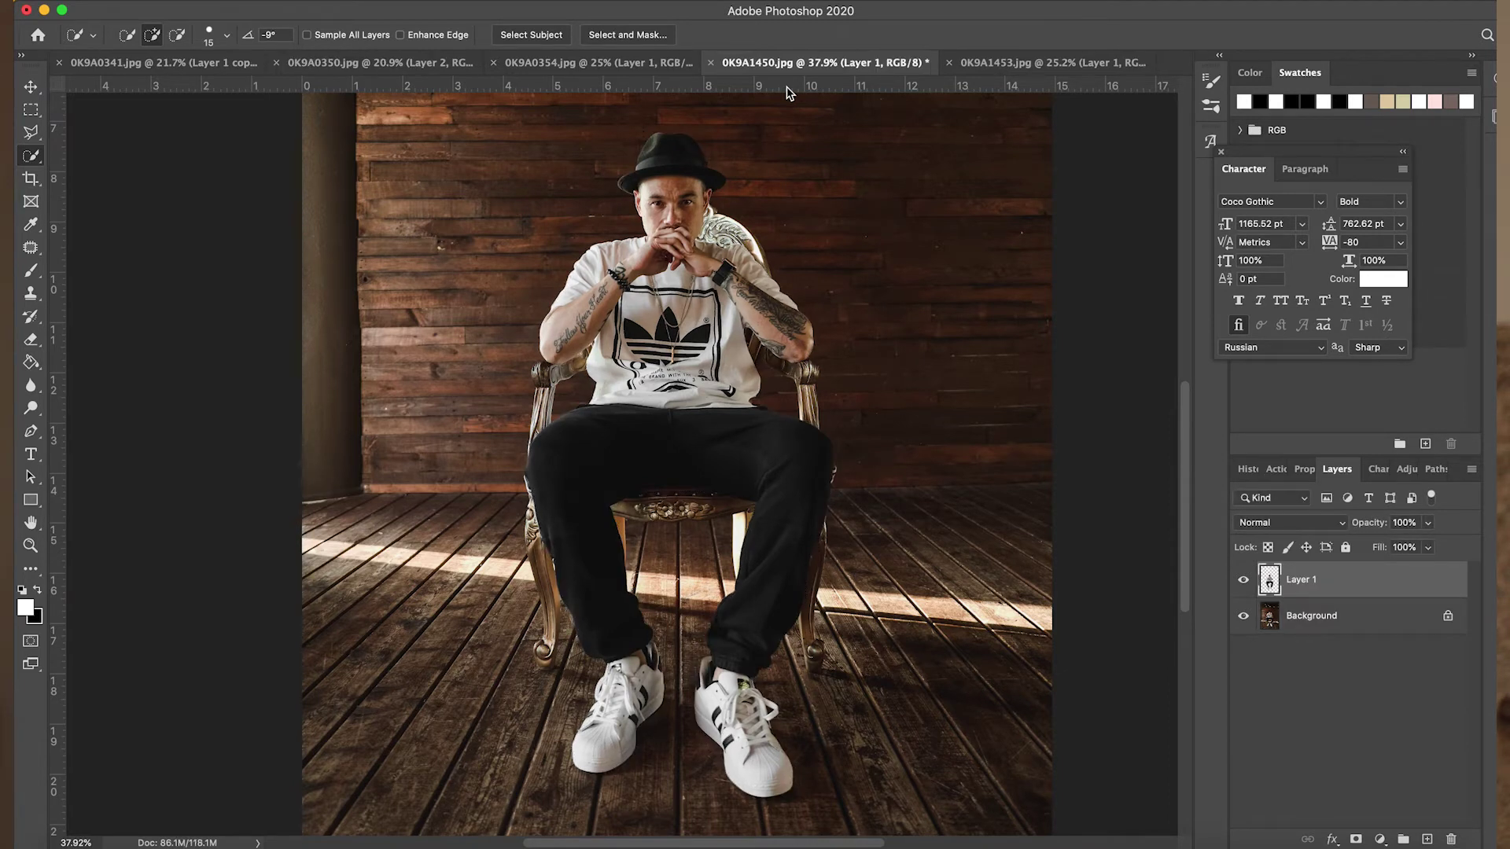
Step: Bring the cut-out man on Layer 1 of 0K9A1453.jpg into the 0K9A1450.jpg document as a new layer
{"action": "double_click", "coordinate": [1361, 579]}
{"action": "left_click", "coordinate": [1306, 263]}
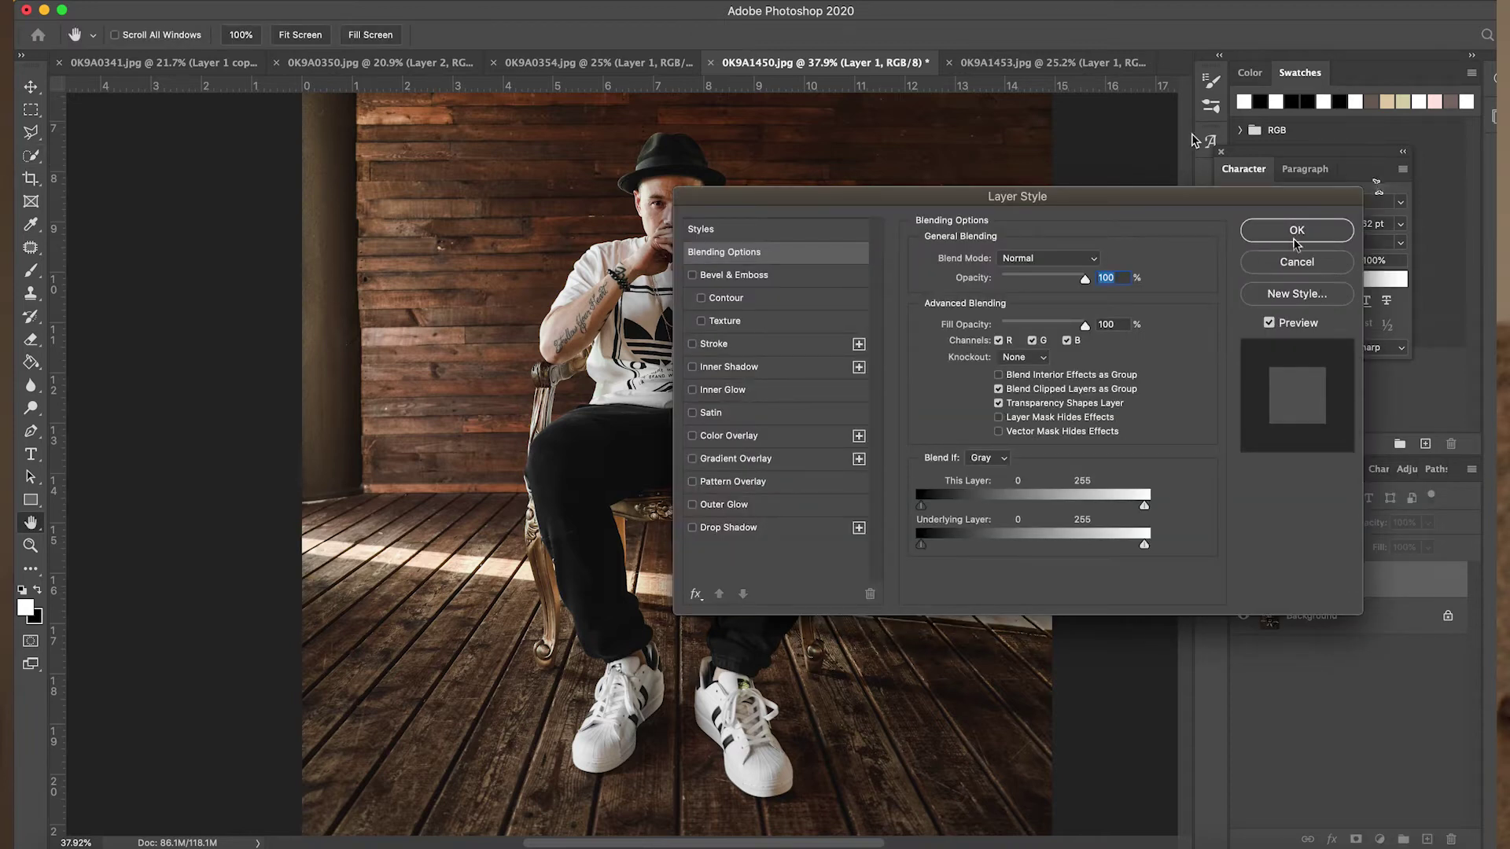
{"action": "left_click", "coordinate": [1024, 64]}
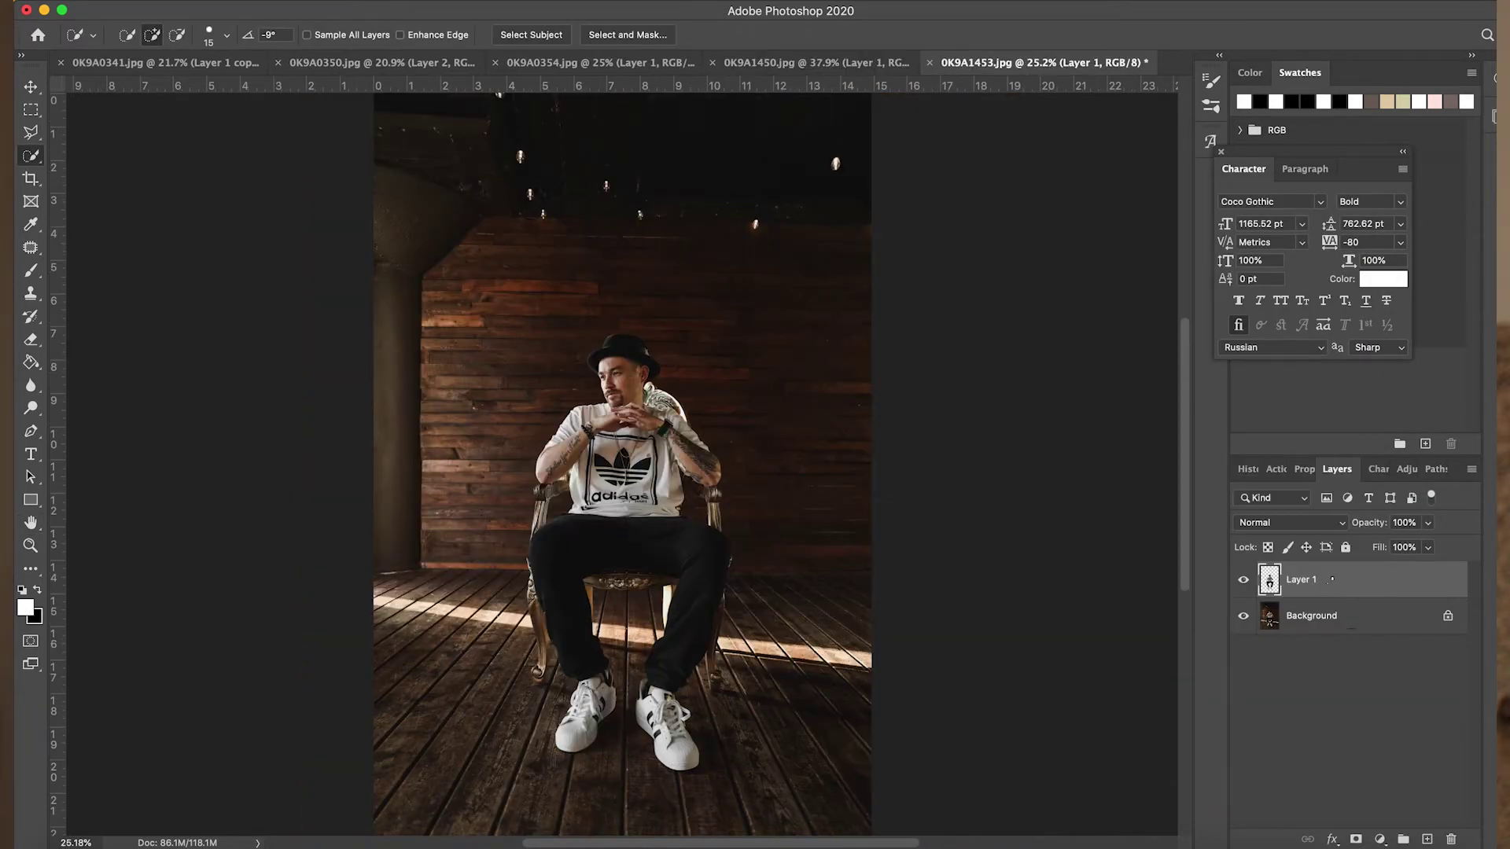
{"action": "left_click_drag", "start_coordinate": [1350, 584], "coordinate": [832, 229]}
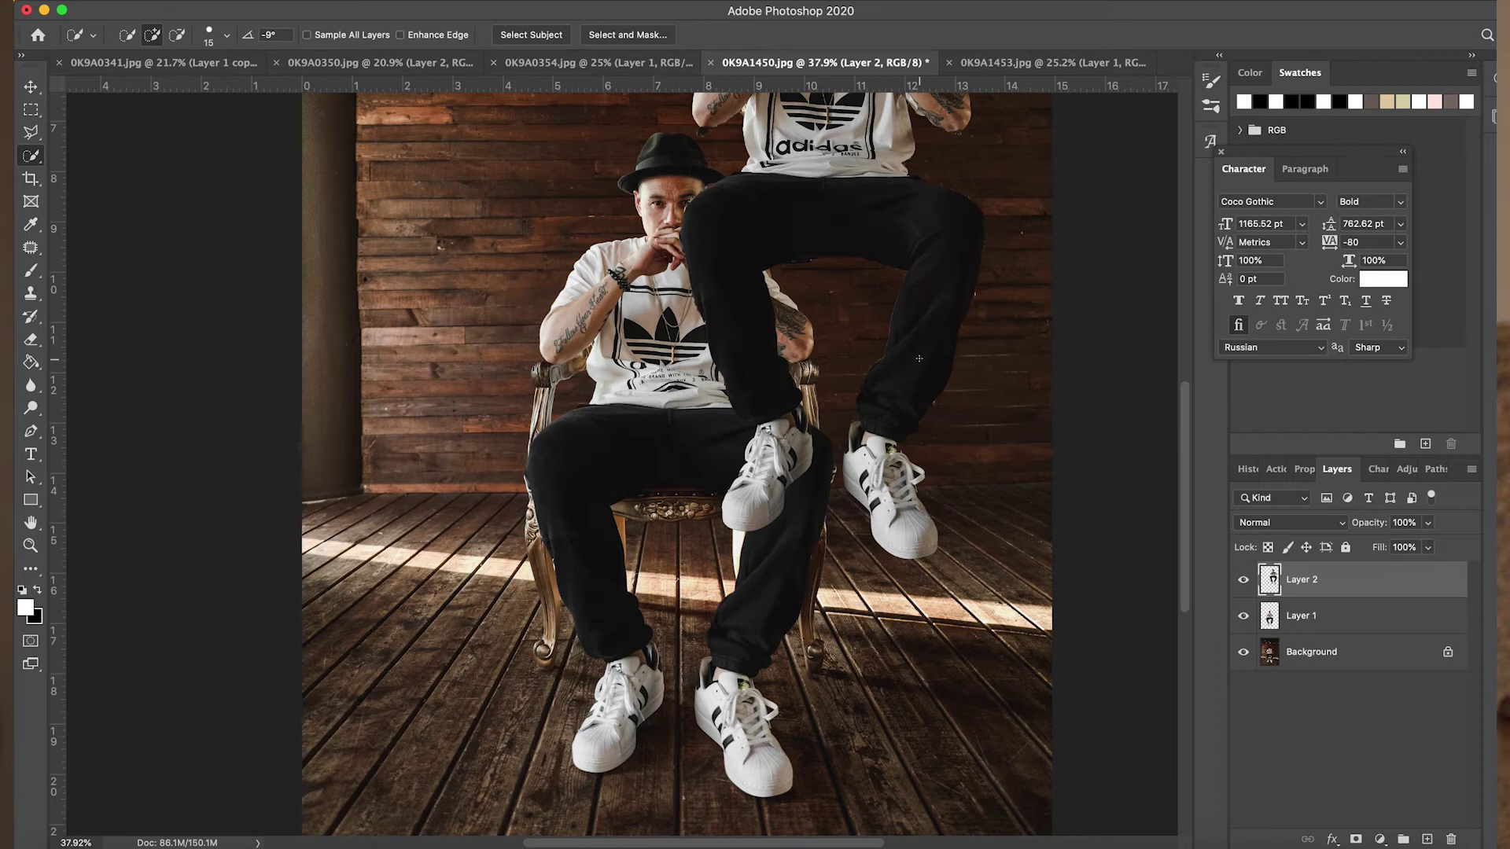
{"action": "scroll", "coordinate": [918, 359], "scroll_direction": "down", "scroll_amount": 6}
{"action": "scroll", "coordinate": [917, 359], "scroll_direction": "up", "scroll_amount": 4}
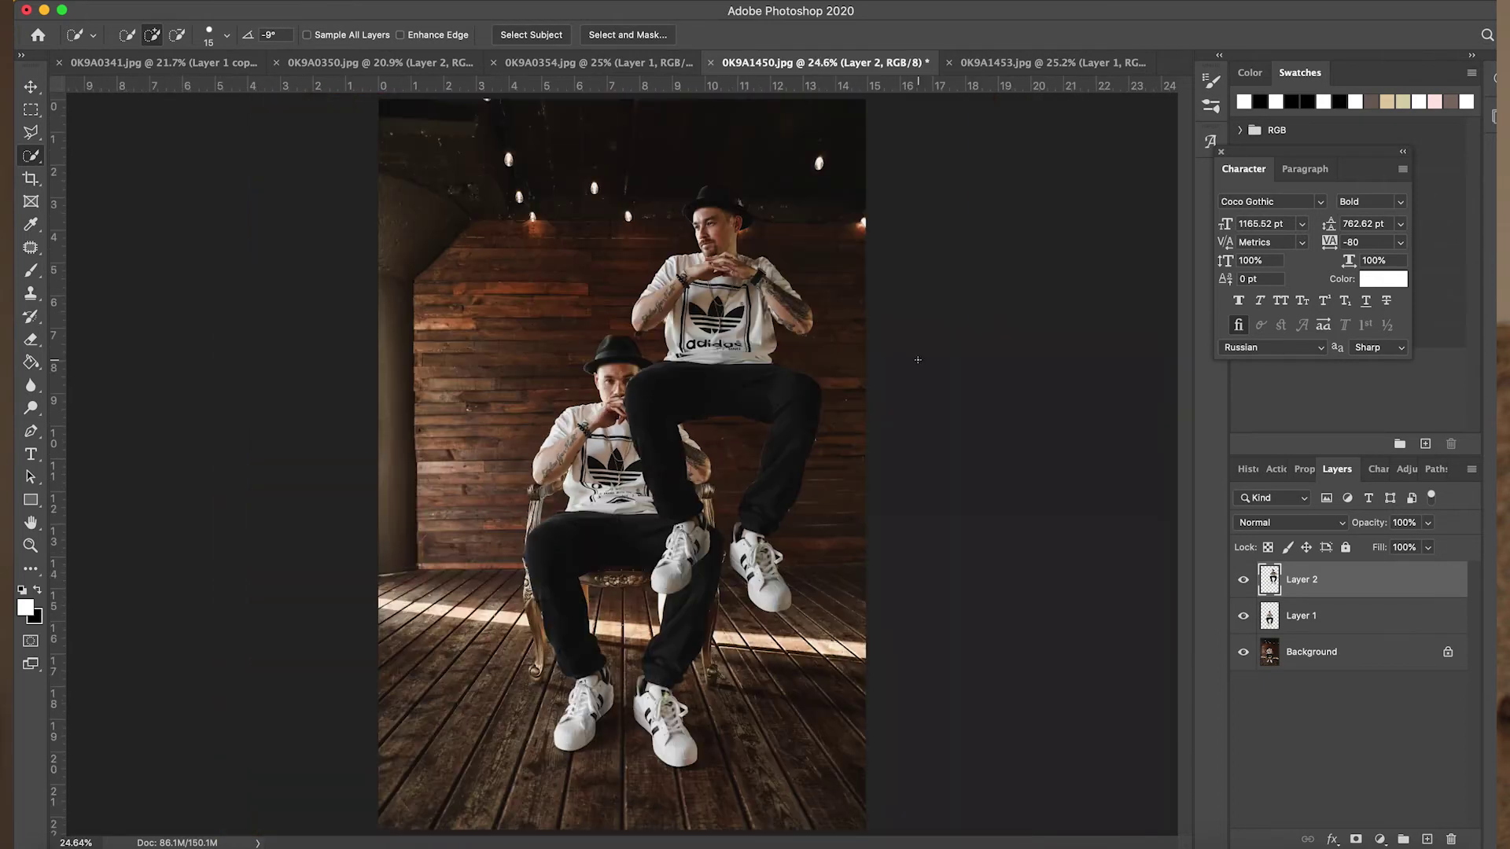
Step: Free-transform the imported cut-out so that it lines up exactly over the seated man in the chair
{"action": "left_click", "coordinate": [31, 86]}
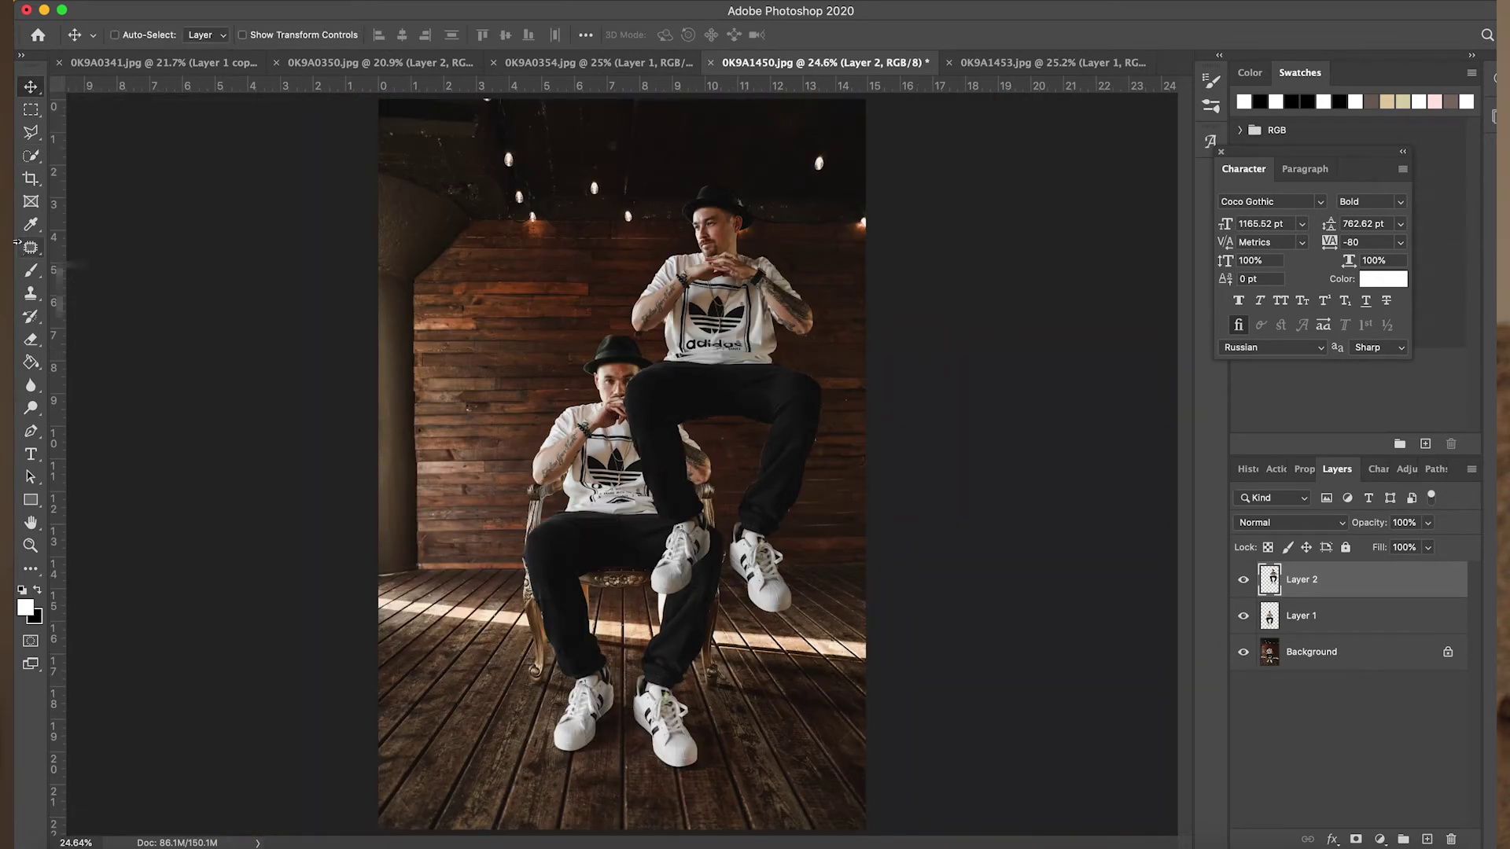
{"action": "key", "text": "super+t"}
{"action": "left_click_drag", "start_coordinate": [735, 283], "coordinate": [651, 397]}
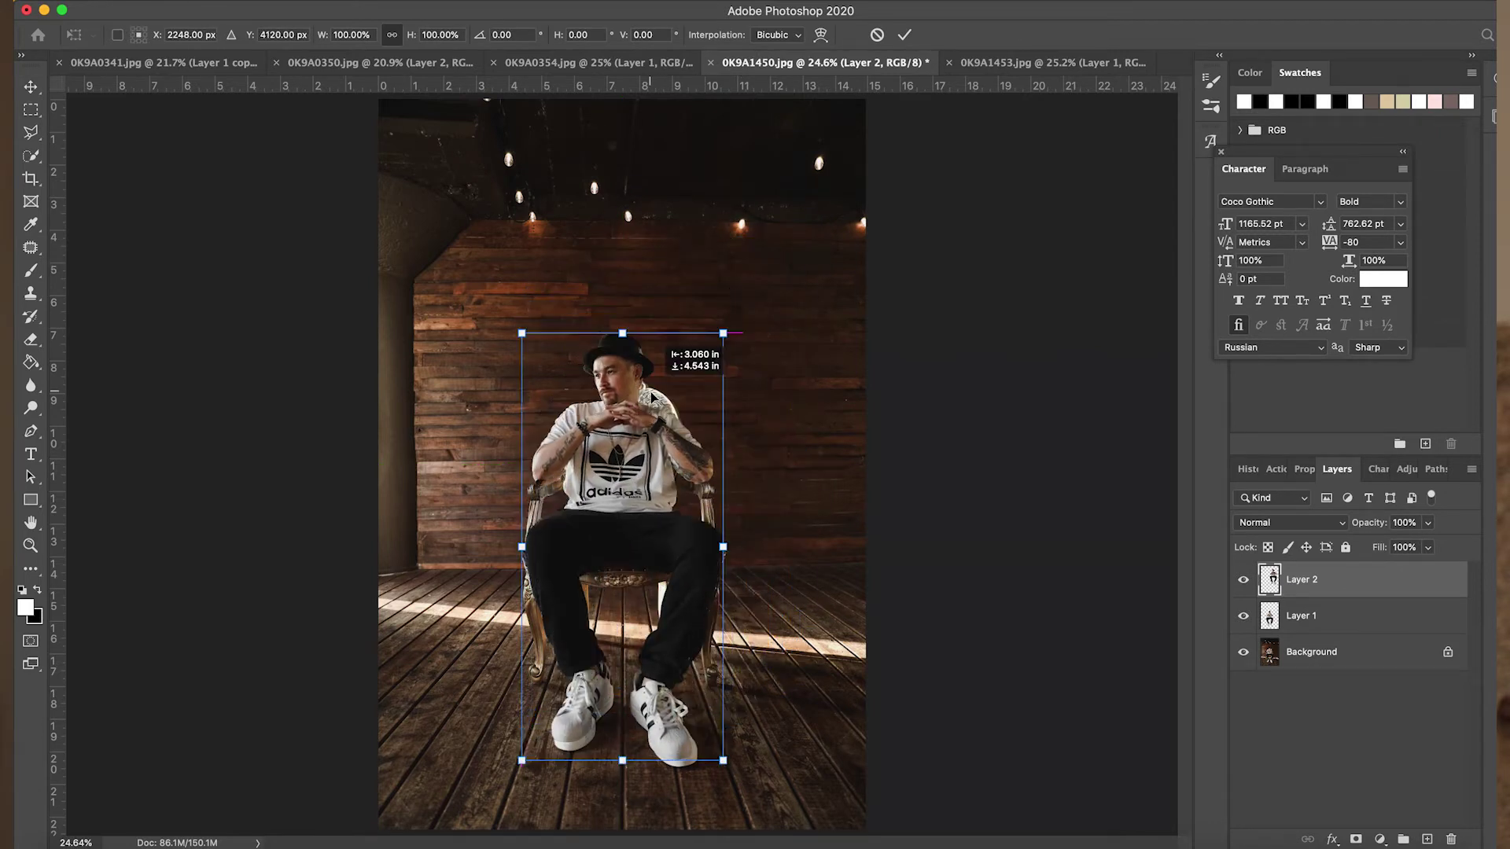
{"action": "left_click_drag", "start_coordinate": [652, 396], "coordinate": [651, 395]}
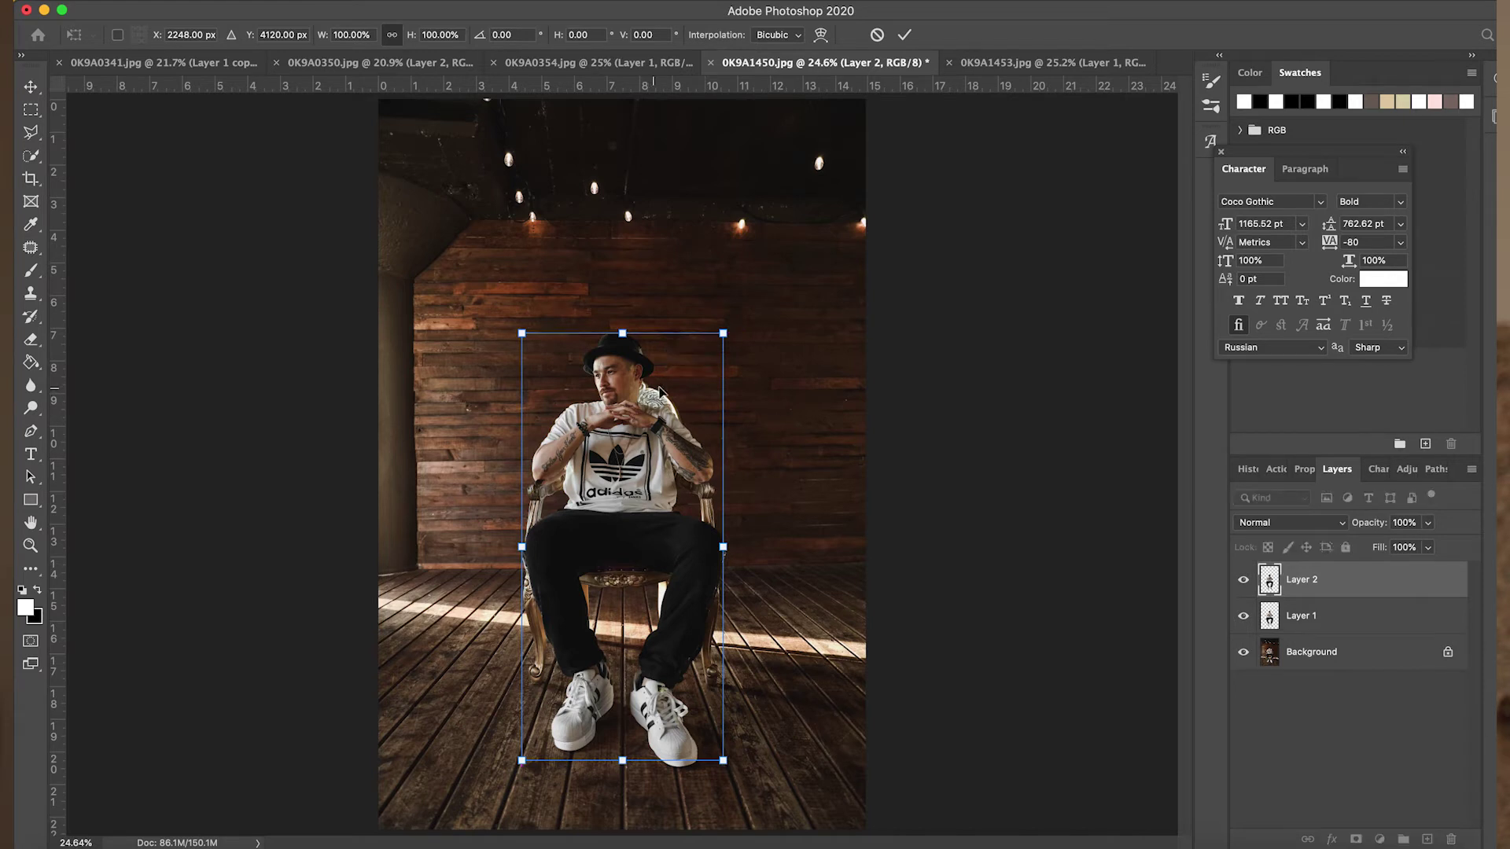
{"action": "key", "text": "Return"}
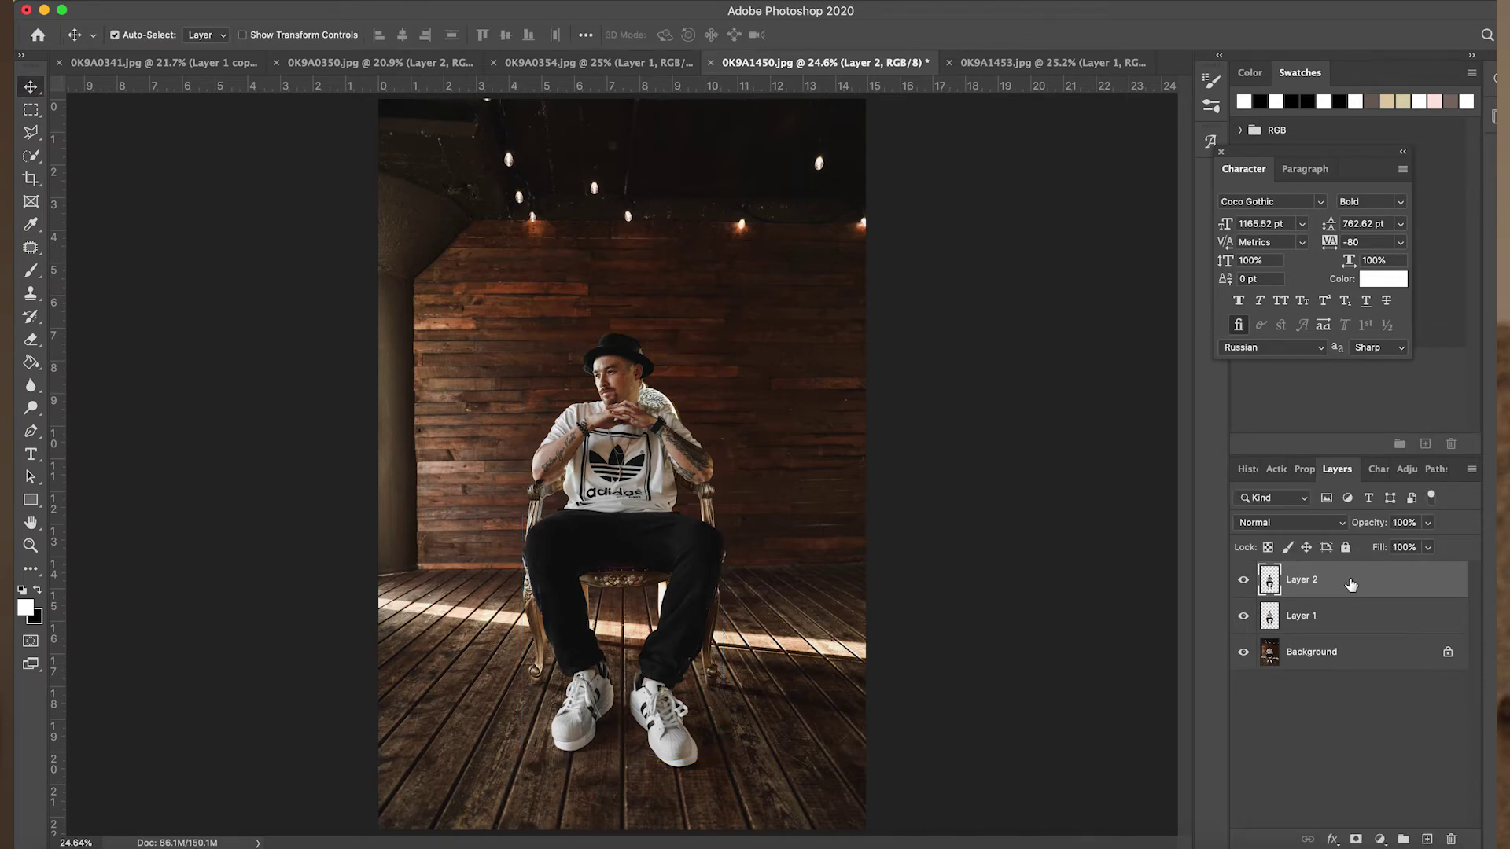
Step: Place Layer 2 beneath Layer 1 and shift its cut-out slightly left so it shows behind the front man
{"action": "left_click_drag", "start_coordinate": [1353, 588], "coordinate": [1352, 618]}
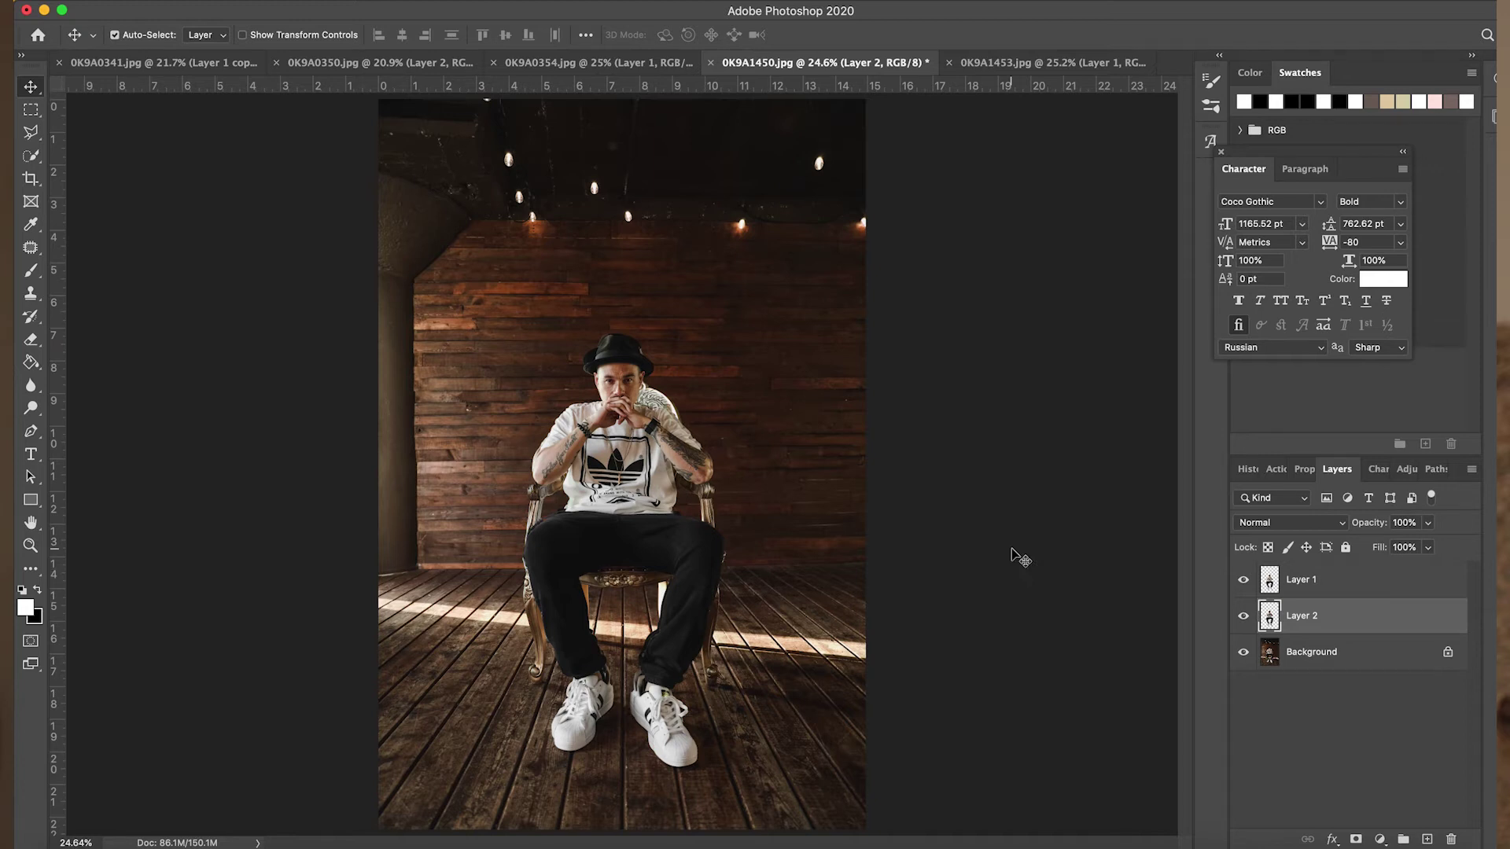
{"action": "key", "text": "super+t"}
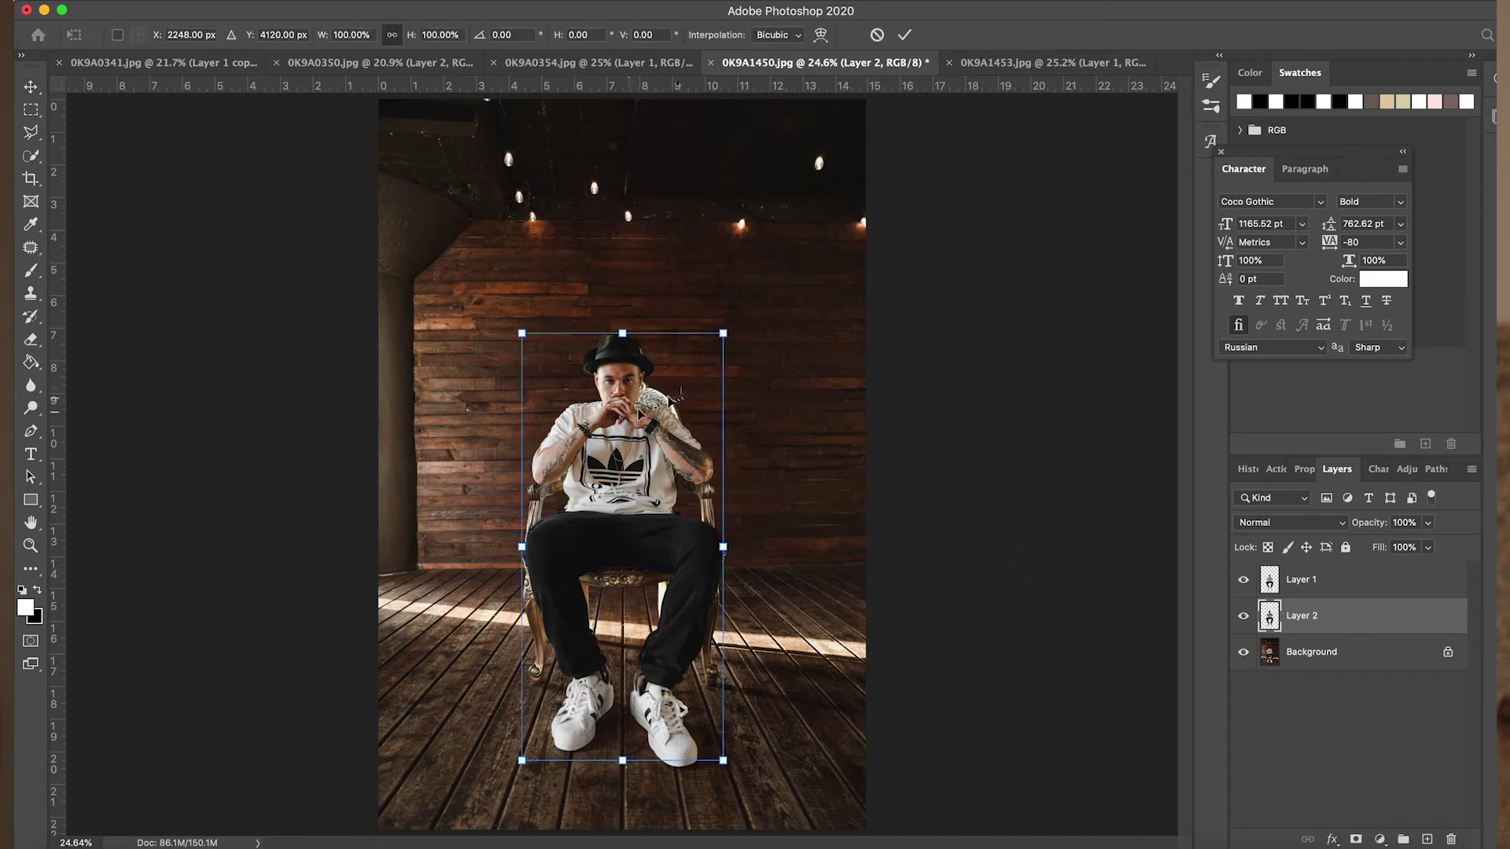
{"action": "mouse_move", "coordinate": [682, 388]}
{"action": "left_mouse_down"}
{"action": "mouse_move", "coordinate": [647, 380]}
{"action": "mouse_move", "coordinate": [660, 403]}
{"action": "left_mouse_up"}
{"action": "key", "text": "Return"}
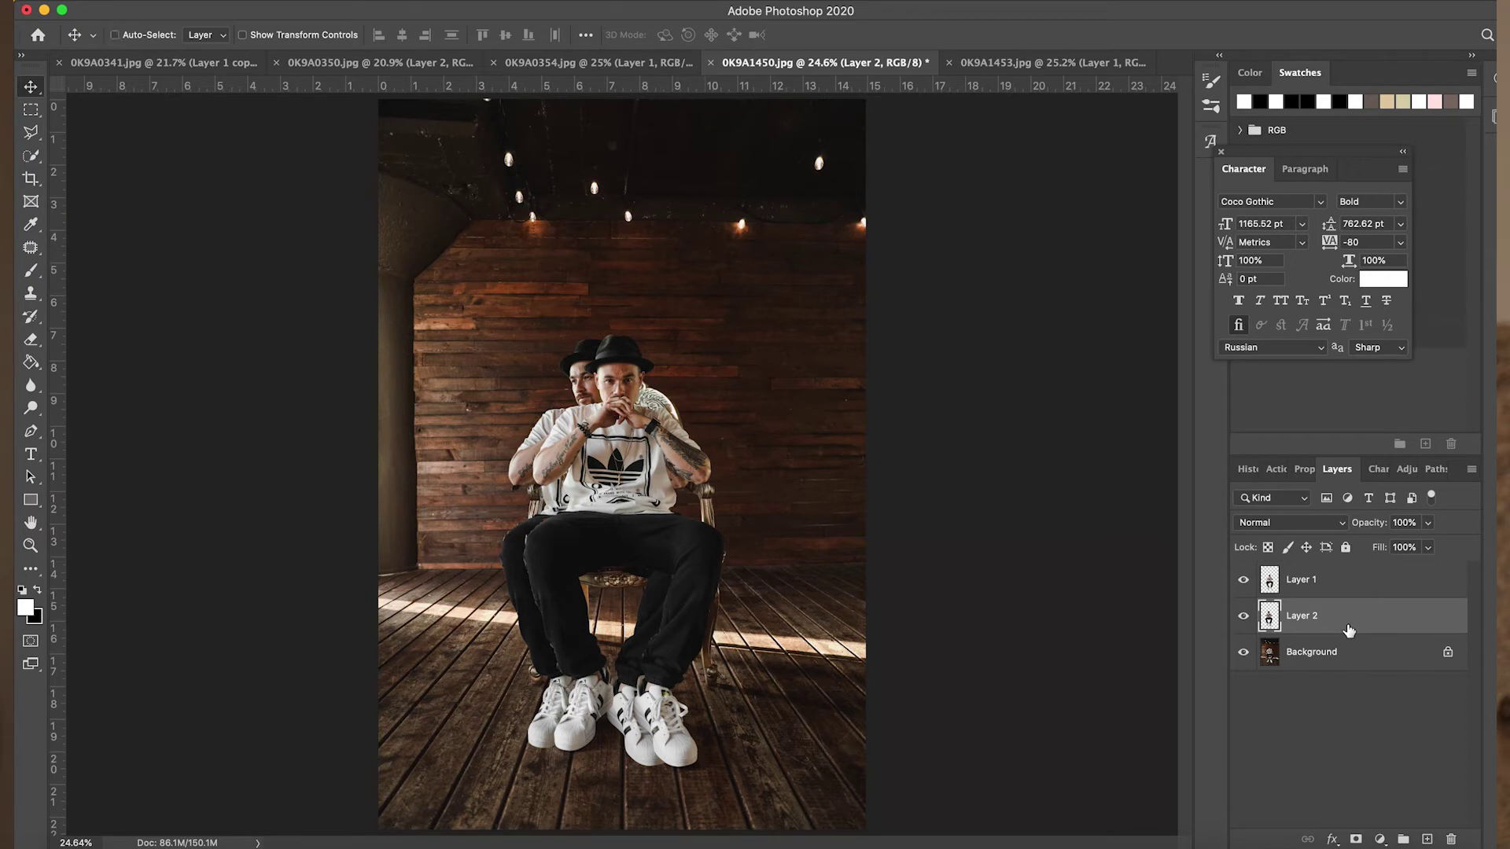
Step: Duplicate Layer 2 and flip the copy horizontally
{"action": "key", "text": "super+j"}
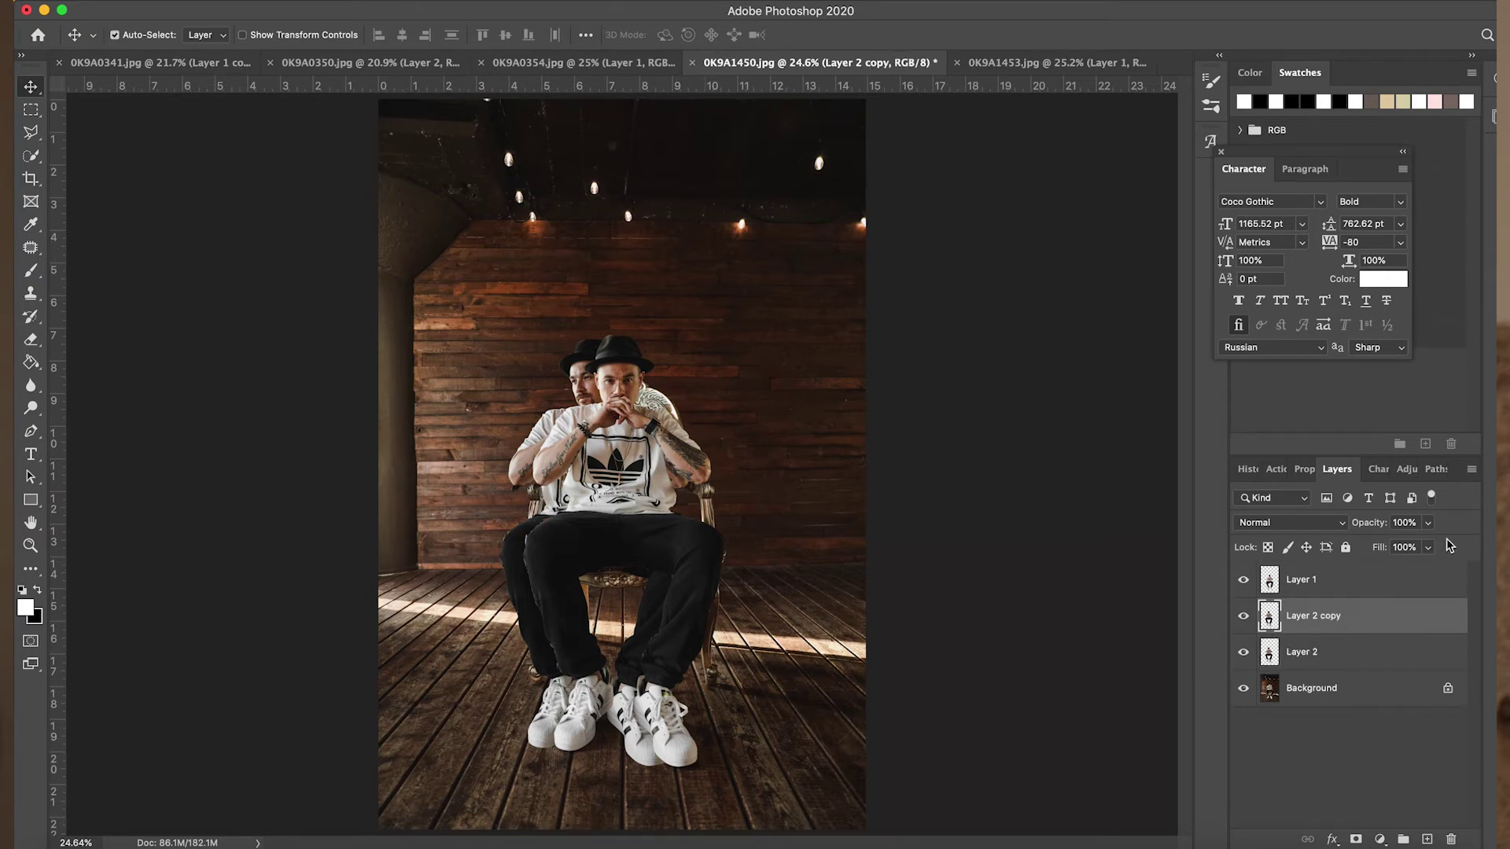
{"action": "left_click", "coordinate": [195, 0]}
{"action": "mouse_move", "coordinate": [228, 401]}
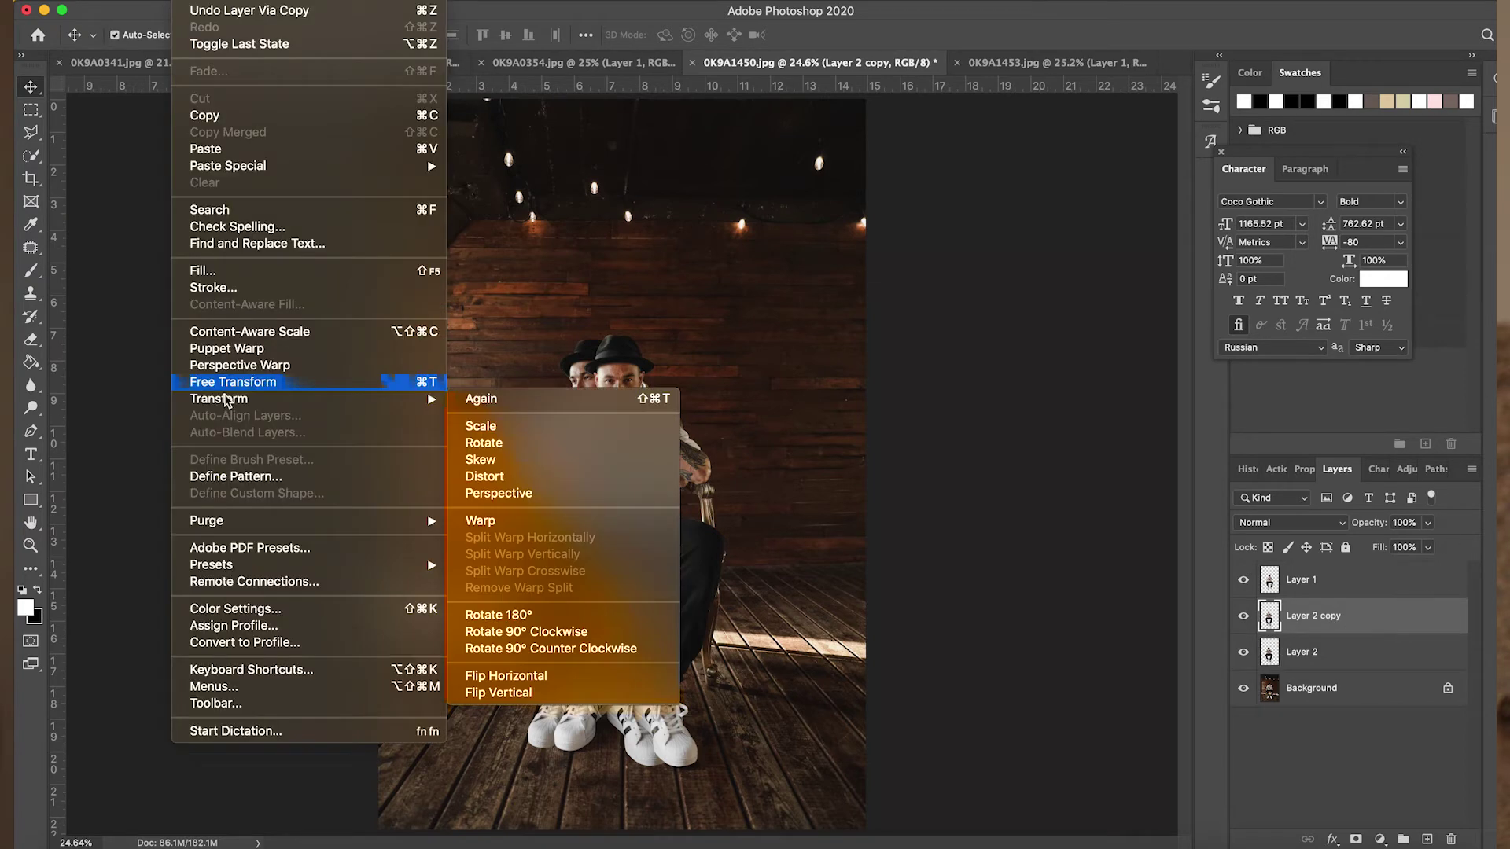
{"action": "left_click", "coordinate": [527, 681]}
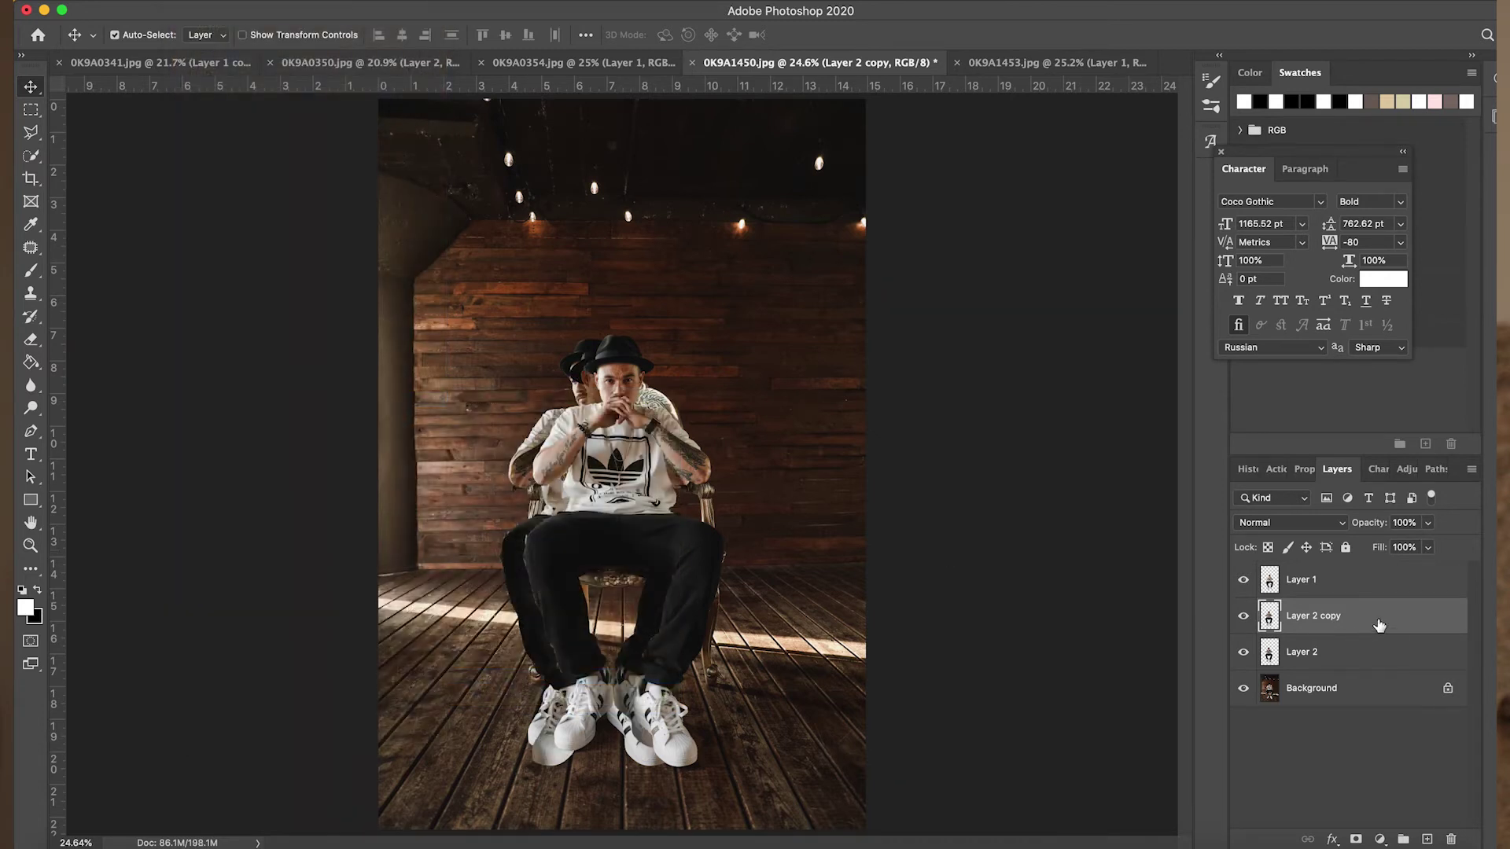
Step: Free-transform Layer 2 copy so the mirrored man shows behind the front man's other side, scaled to about 97.9%
{"action": "key", "text": "super+t"}
{"action": "left_click_drag", "start_coordinate": [638, 397], "coordinate": [686, 395]}
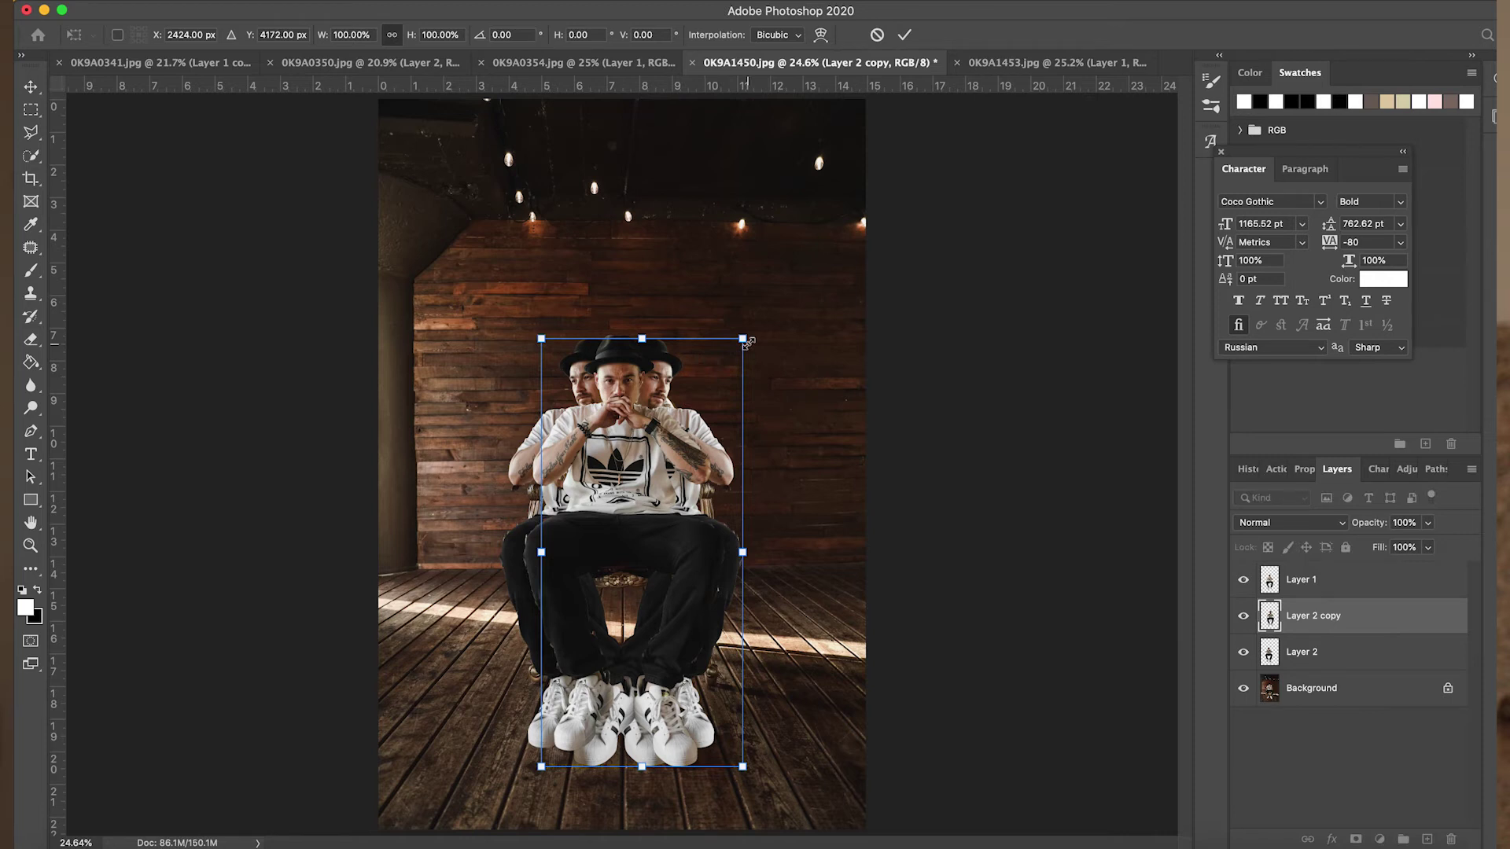
{"action": "left_click_drag", "start_coordinate": [748, 344], "coordinate": [711, 391]}
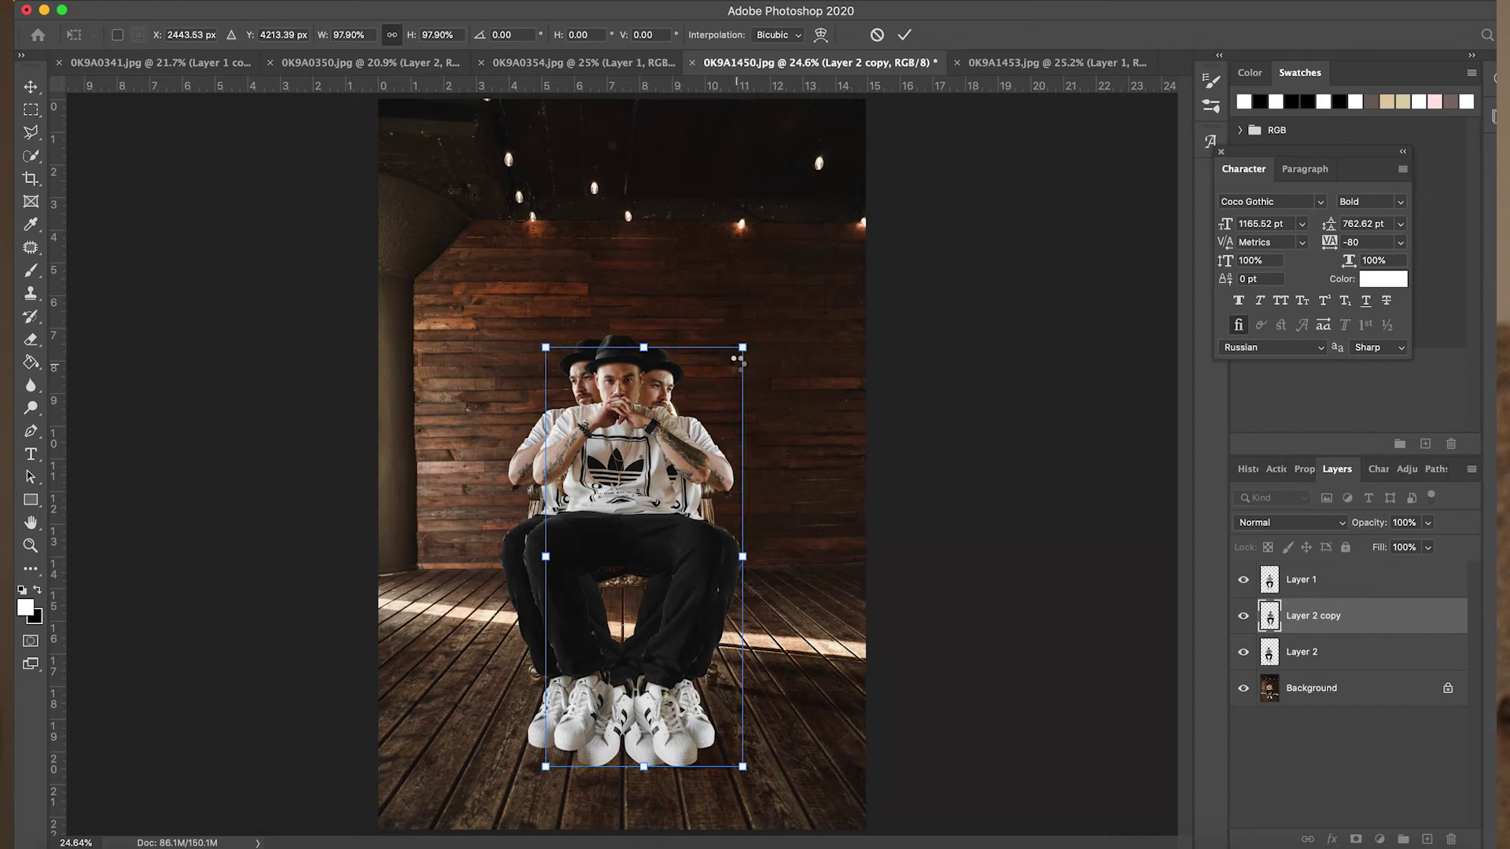
{"action": "key", "text": "Return"}
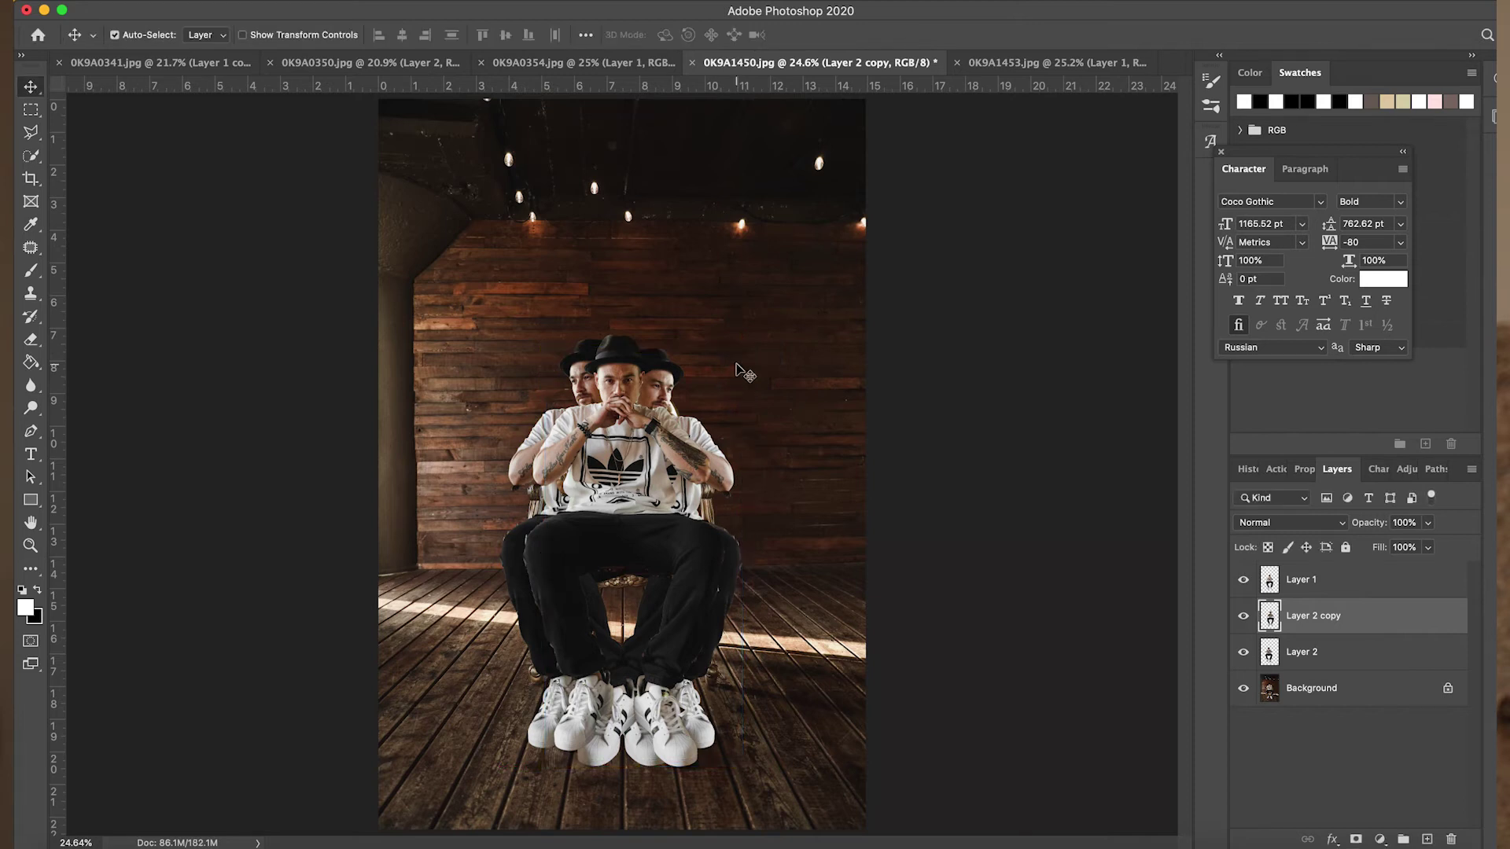
Step: Lower the opacity of Layer 2 copy to 18% and of Layer 2 to 16%
{"action": "left_click", "coordinate": [1427, 523]}
{"action": "left_click_drag", "start_coordinate": [1427, 548], "coordinate": [1364, 556]}
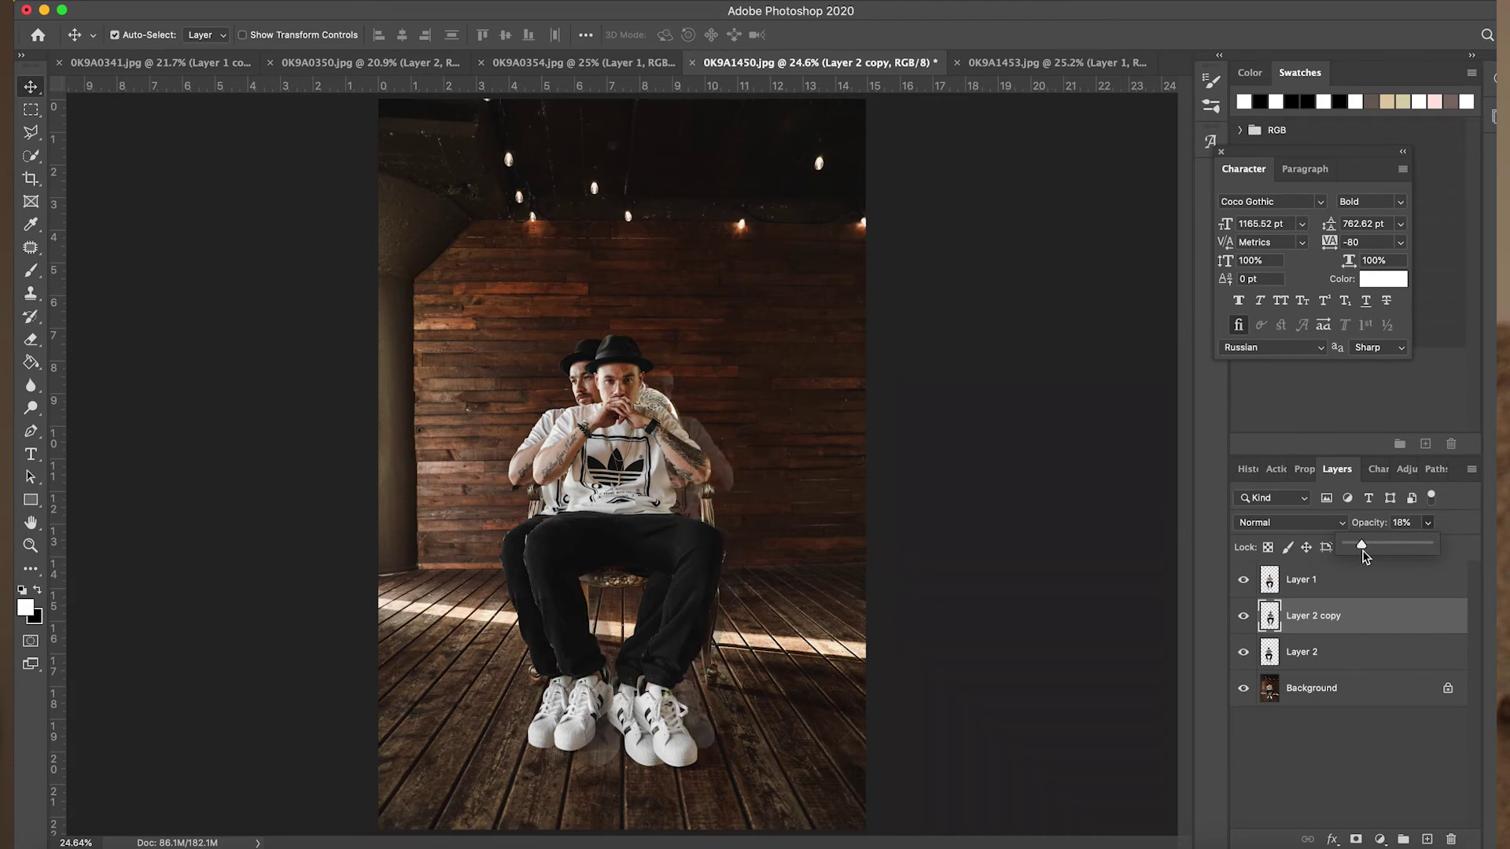
{"action": "left_click", "coordinate": [1379, 662]}
{"action": "left_click", "coordinate": [1379, 663]}
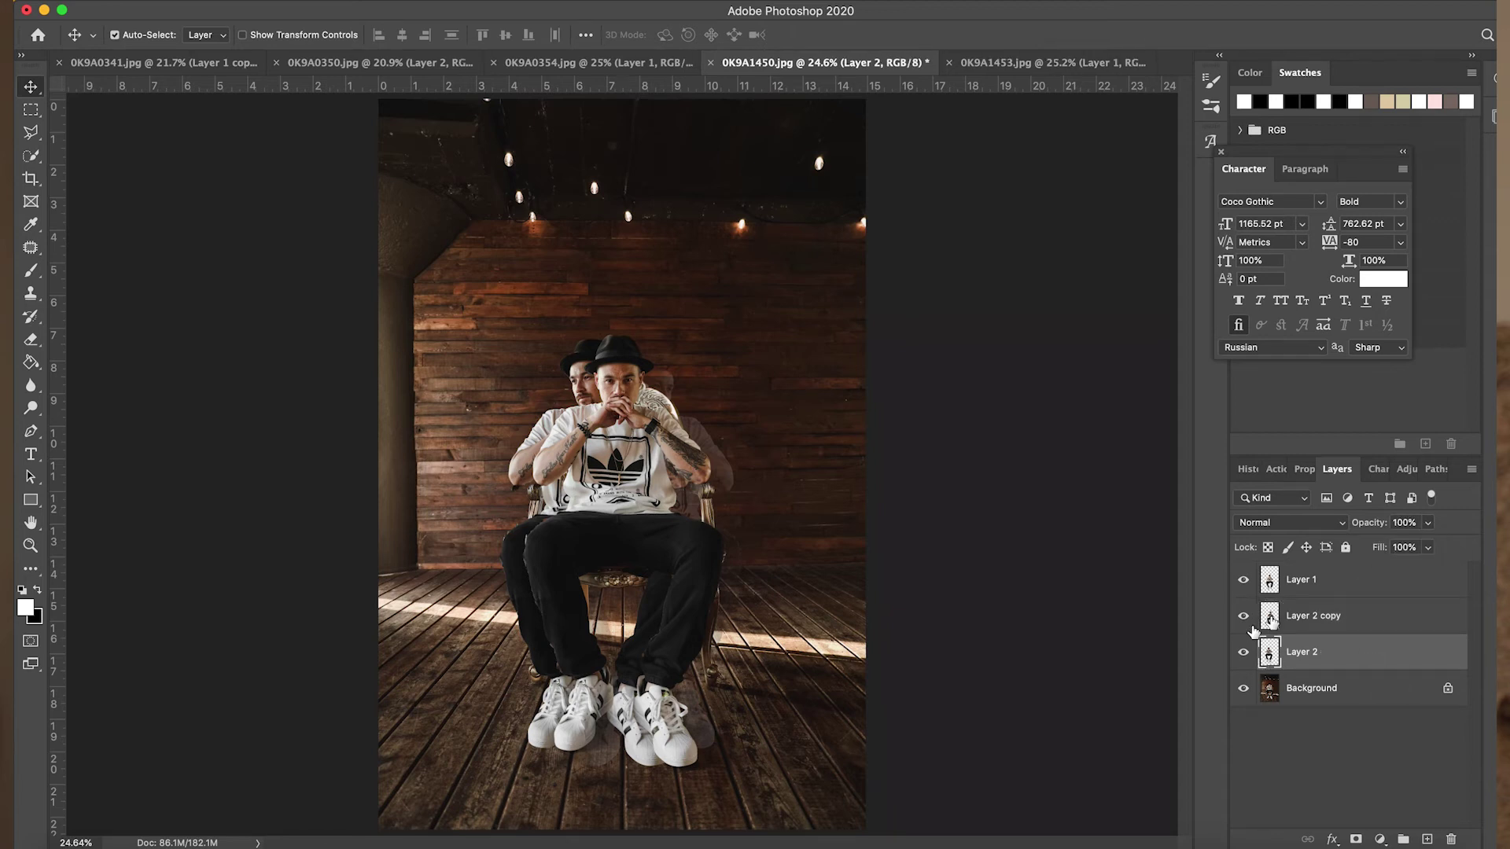
{"action": "left_click", "coordinate": [1244, 651]}
{"action": "left_click", "coordinate": [1244, 651]}
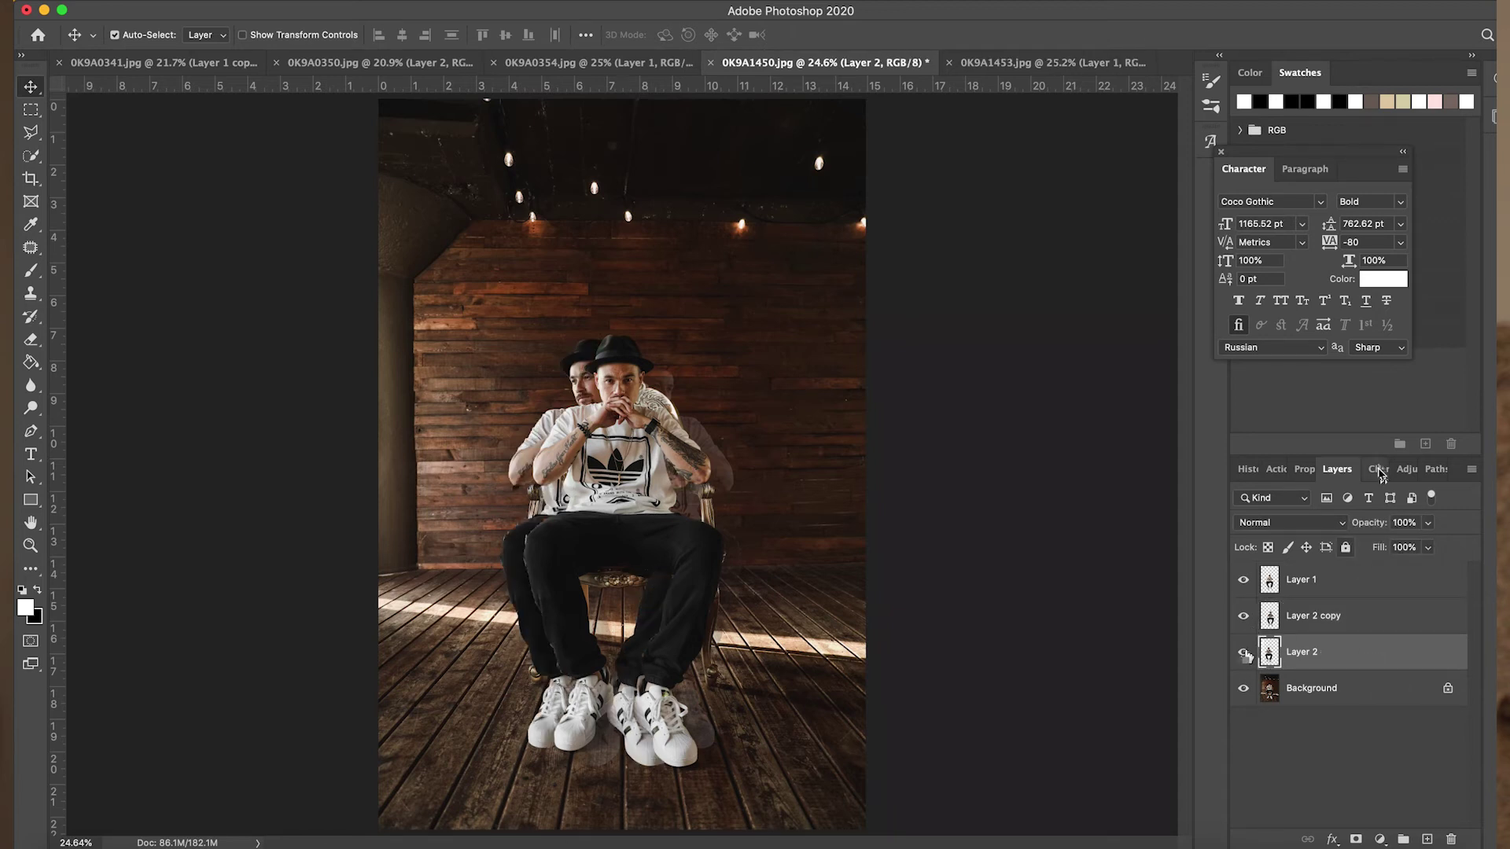
{"action": "left_click", "coordinate": [1427, 523]}
{"action": "left_click_drag", "start_coordinate": [1430, 544], "coordinate": [1361, 556]}
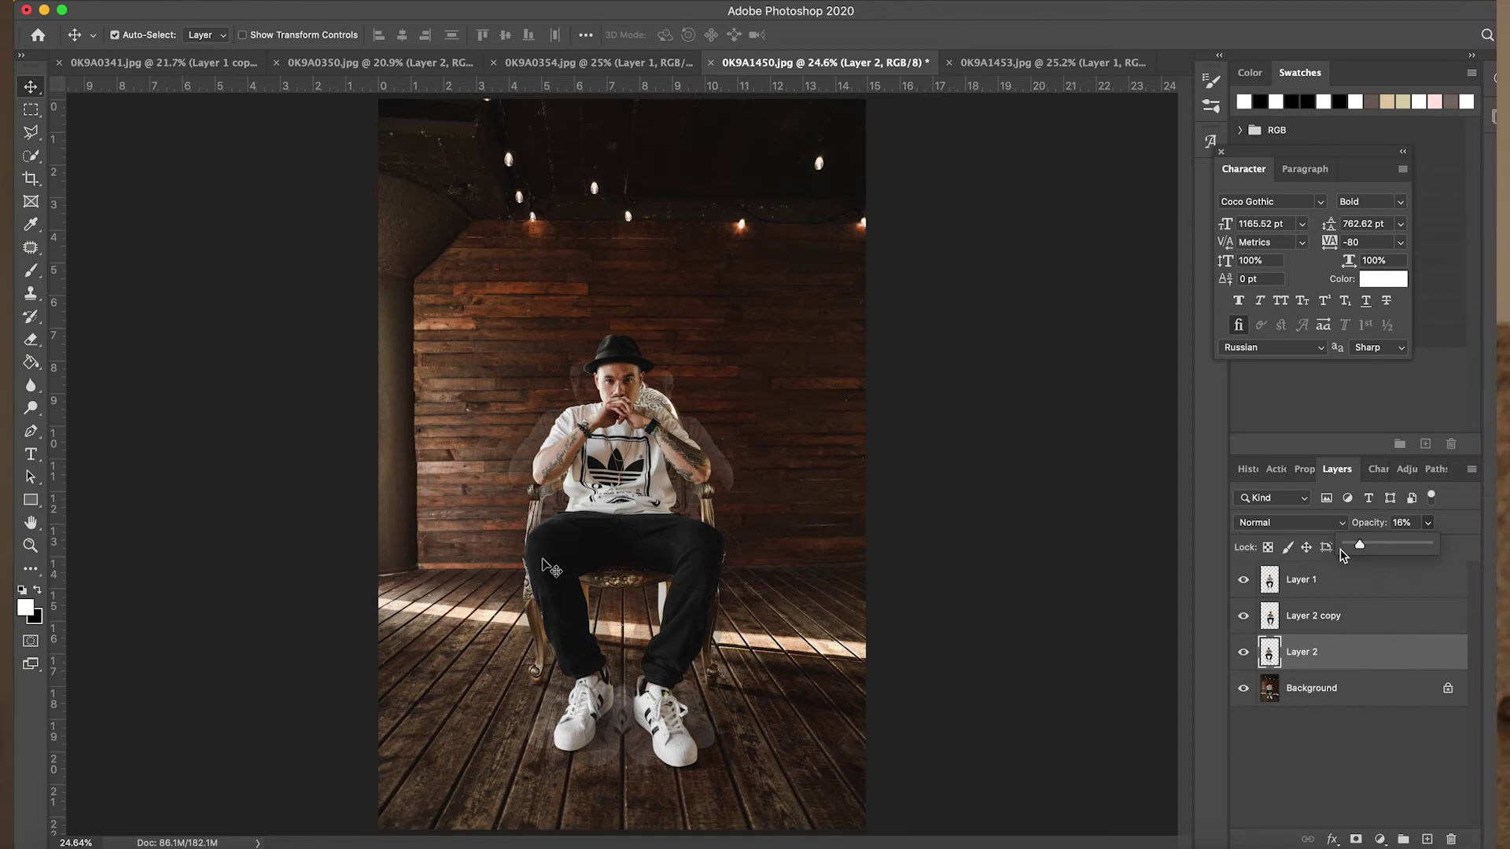
Step: Erase the faded legs and feet of the cut-out on Layer 2 with a large soft Eraser brush
{"action": "left_click", "coordinate": [32, 89]}
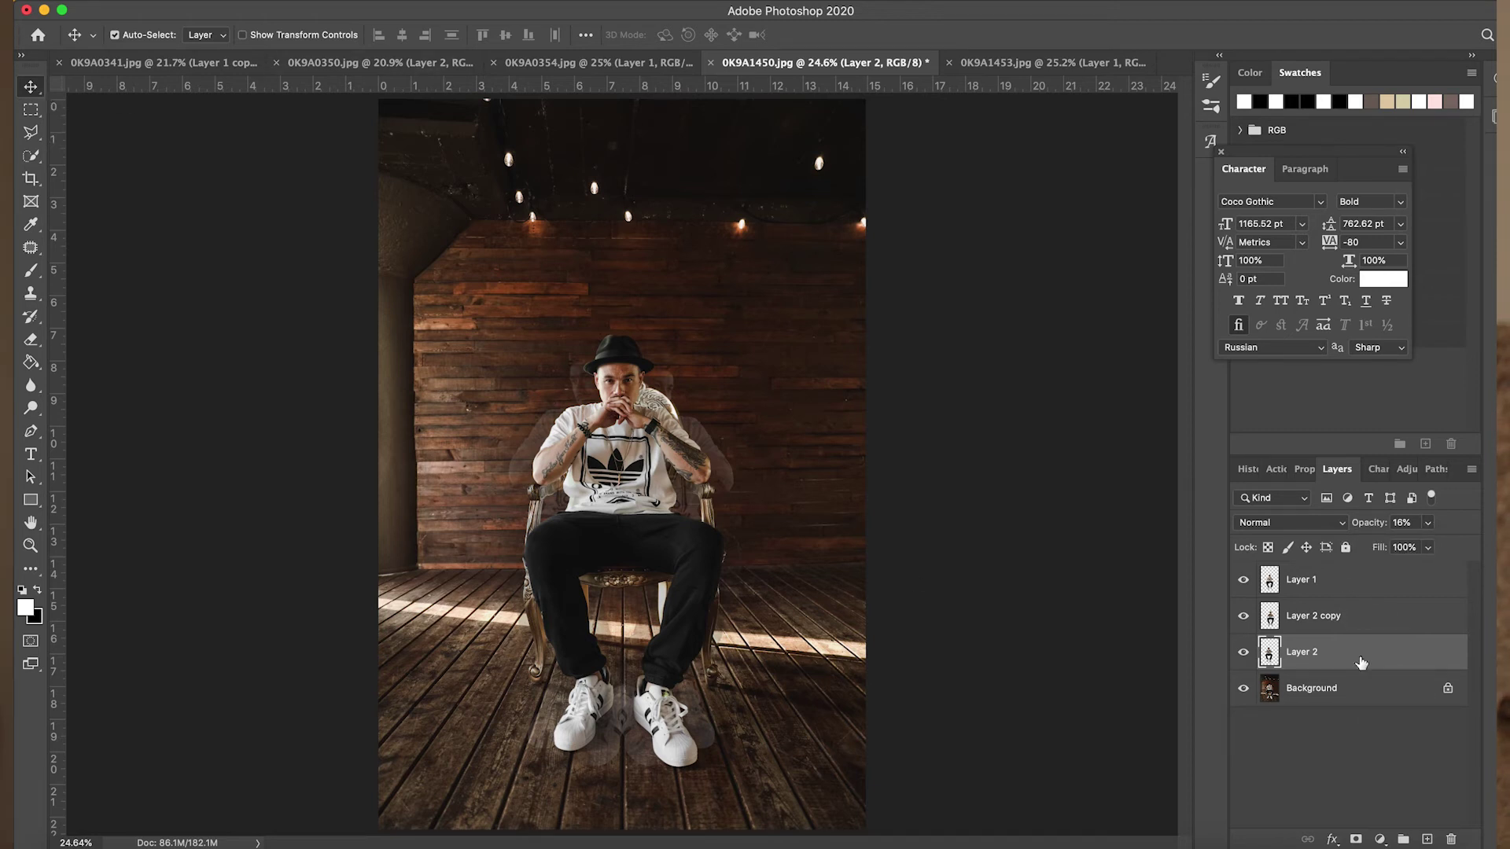
{"action": "left_click_drag", "start_coordinate": [1353, 662], "coordinate": [1129, 694]}
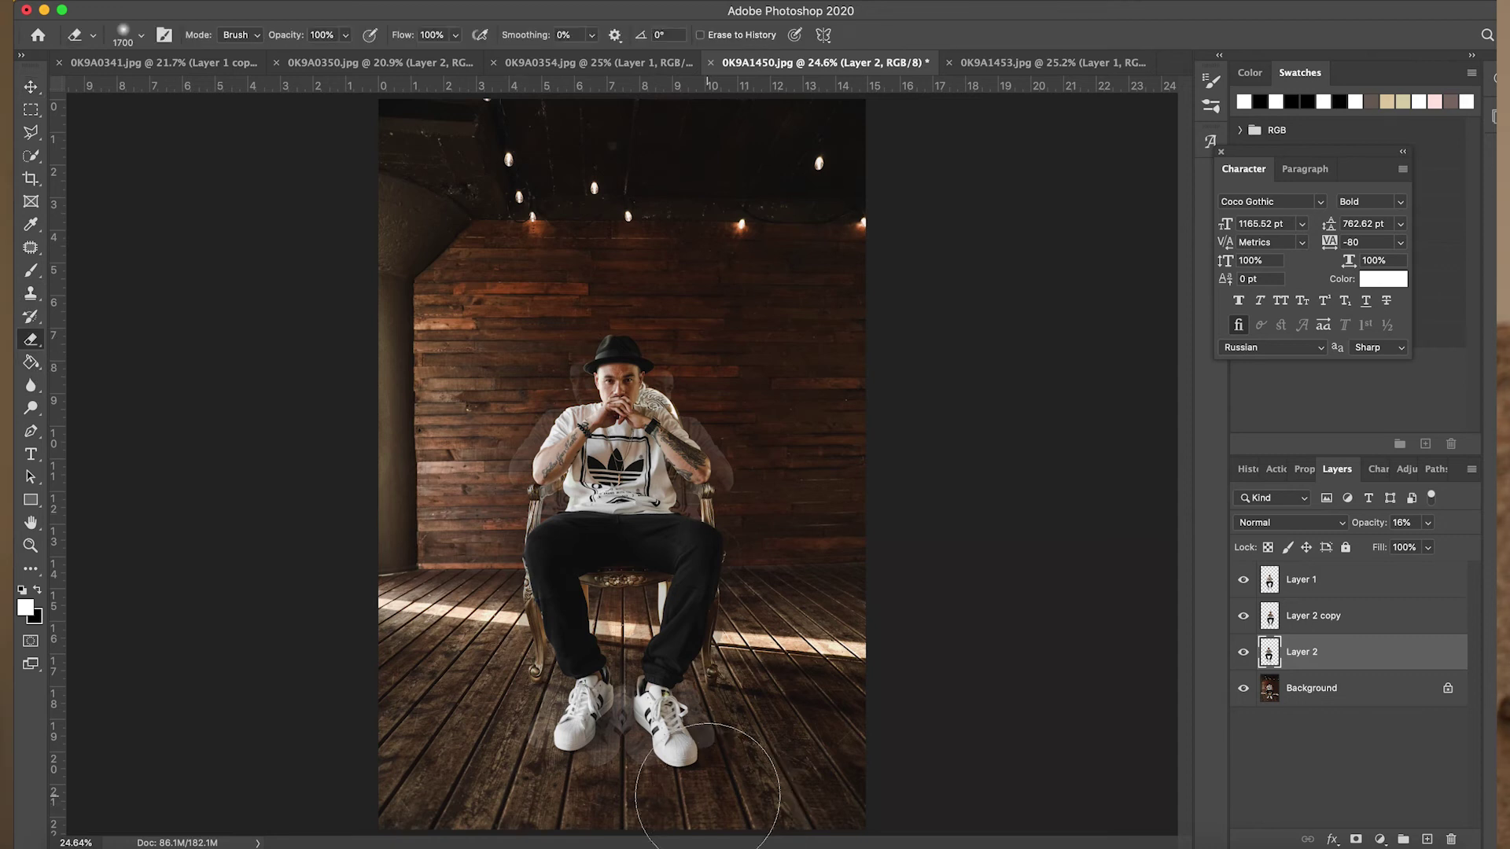
{"action": "key", "text": "bracketright"}
{"action": "key", "text": "alt+bracketright"}
{"action": "key", "text": "bracketleft"}
{"action": "key", "text": "bracketleft"}
{"action": "key", "text": "bracketleft"}
{"action": "key", "text": "bracketleft"}
{"action": "key", "text": "bracketleft"}
{"action": "key", "text": "bracketleft"}
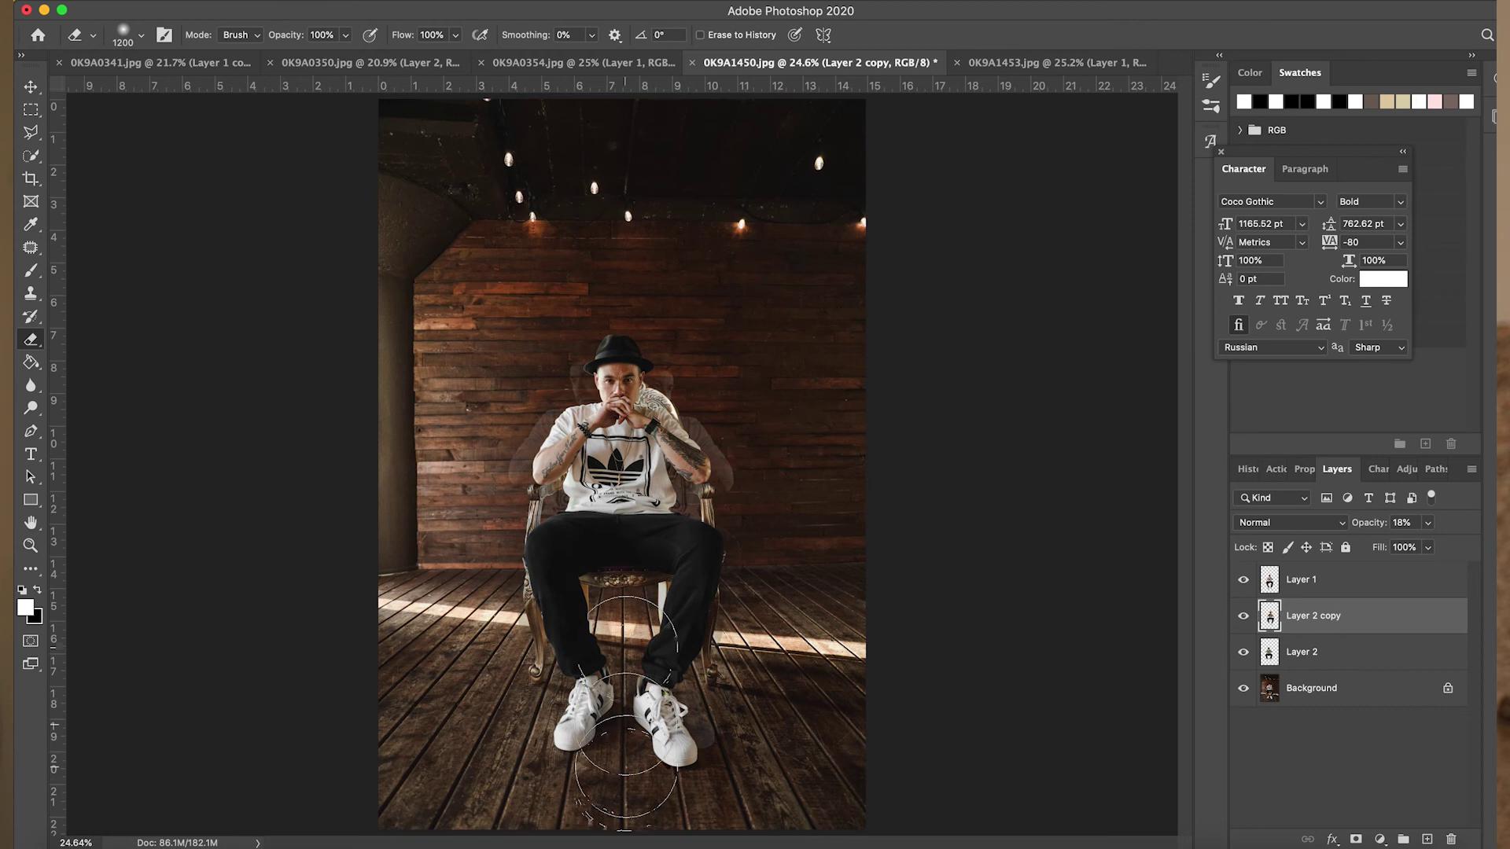
Step: Erase the faded legs and feet on Layer 2 copy with Eraser sizes from 1000 to 1700, and toggle Layer 2's visibility to compare
{"action": "key", "text": "bracketleft"}
{"action": "key", "text": "bracketleft"}
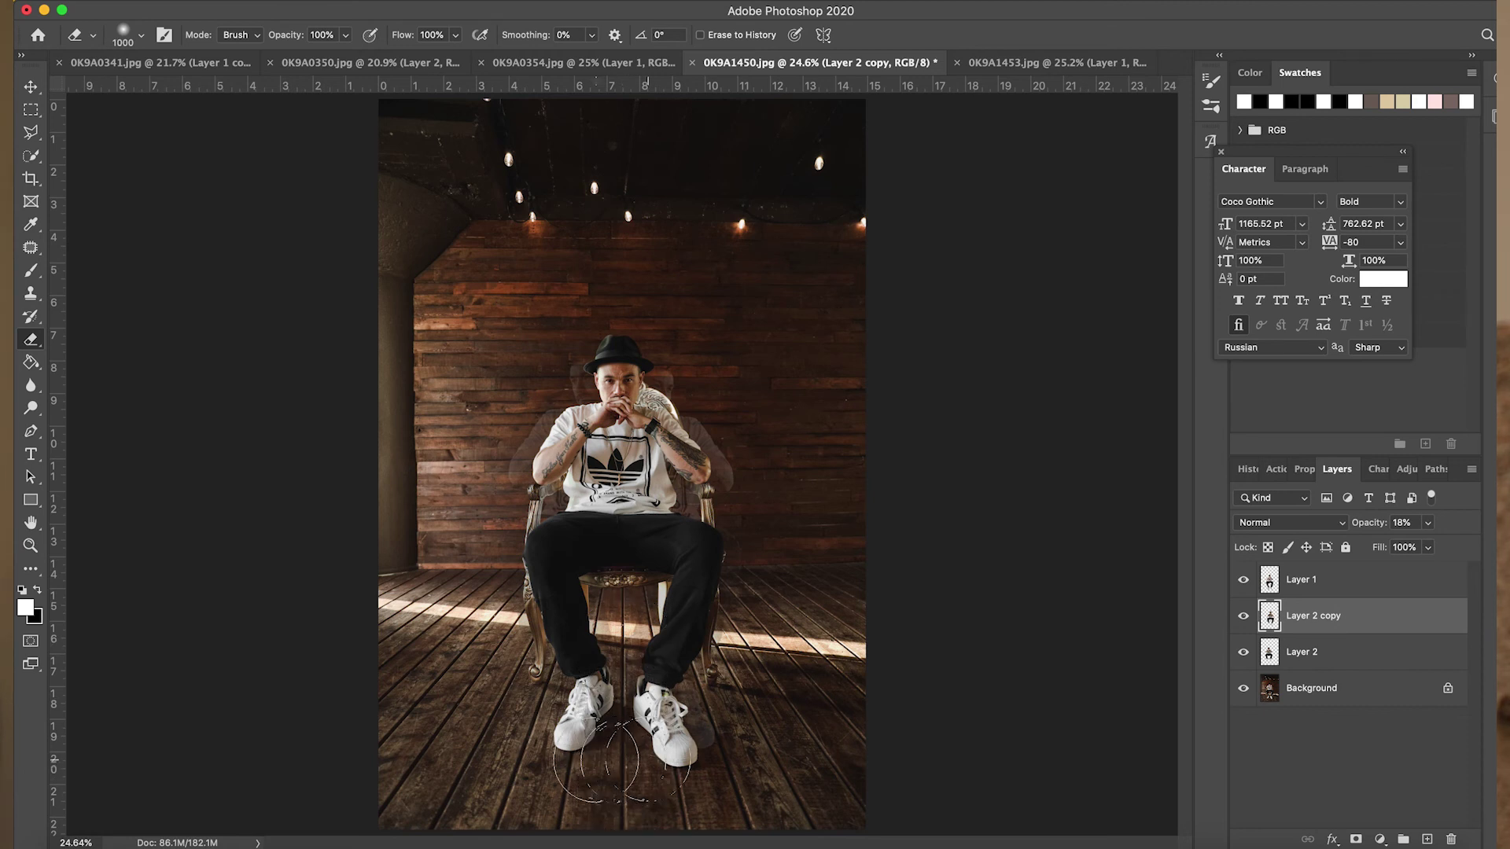
{"action": "key", "text": "bracketright"}
{"action": "key", "text": "bracketright"}
{"action": "key", "text": "bracketright"}
{"action": "key", "text": "bracketright"}
{"action": "key", "text": "bracketright"}
{"action": "key", "text": "bracketright"}
{"action": "key", "text": "bracketright"}
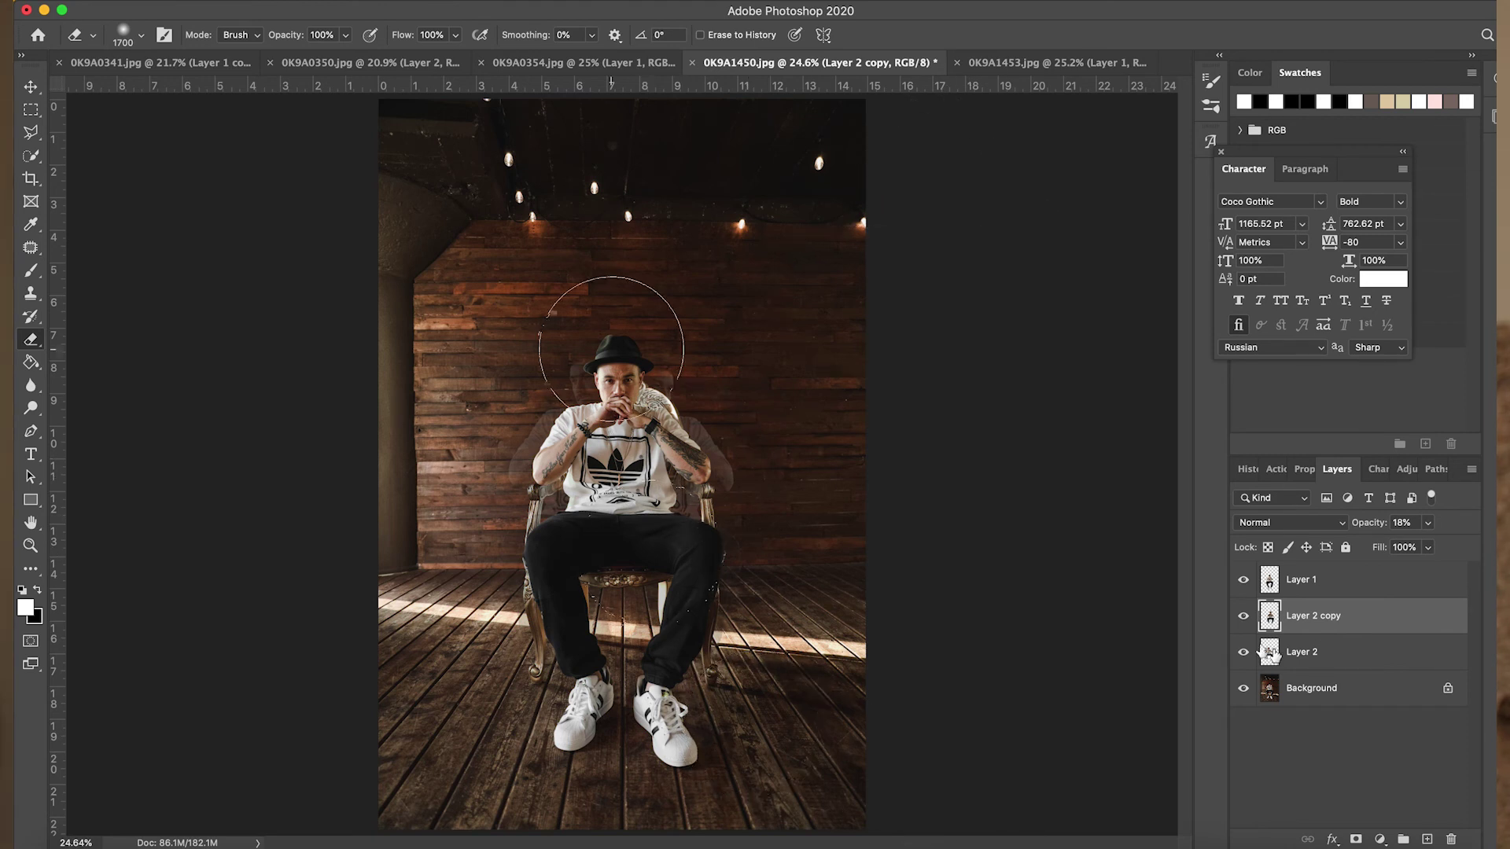
{"action": "left_click", "coordinate": [1244, 653]}
{"action": "left_click", "coordinate": [1244, 654]}
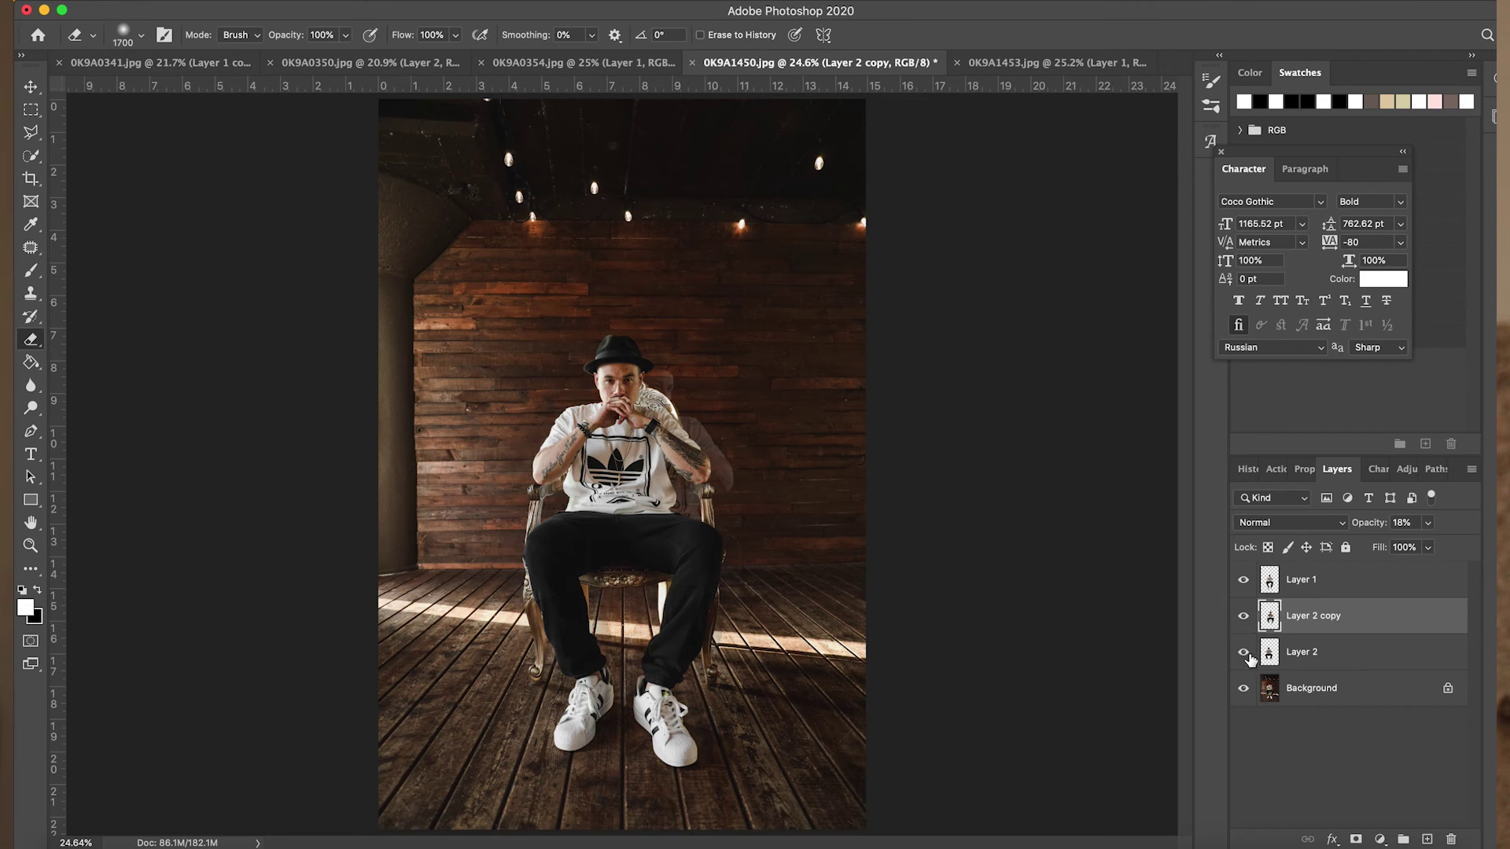